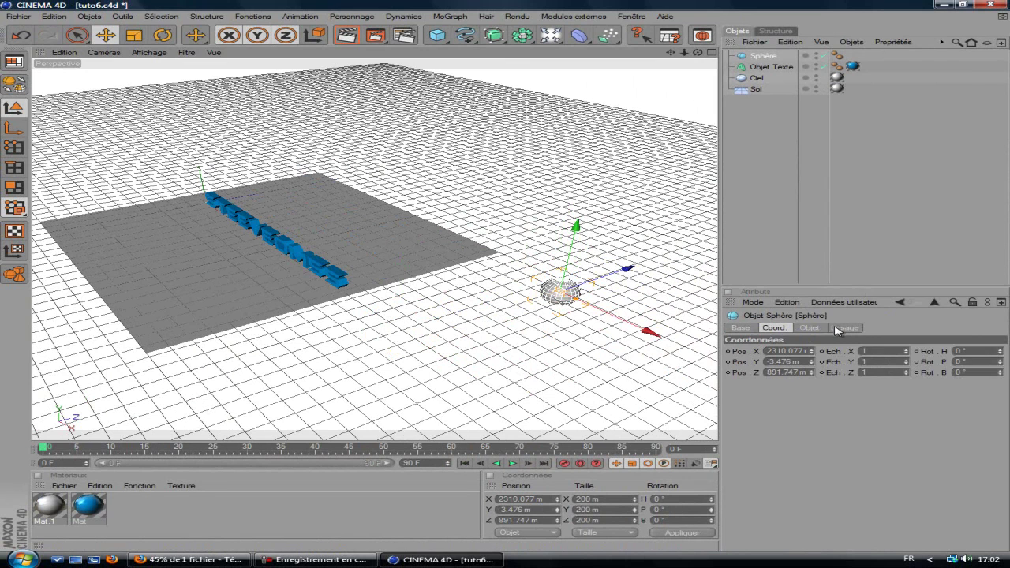
Set the sphere's Y position to 100 m and render the view to check how it sits on the floor
left_click(787, 329)
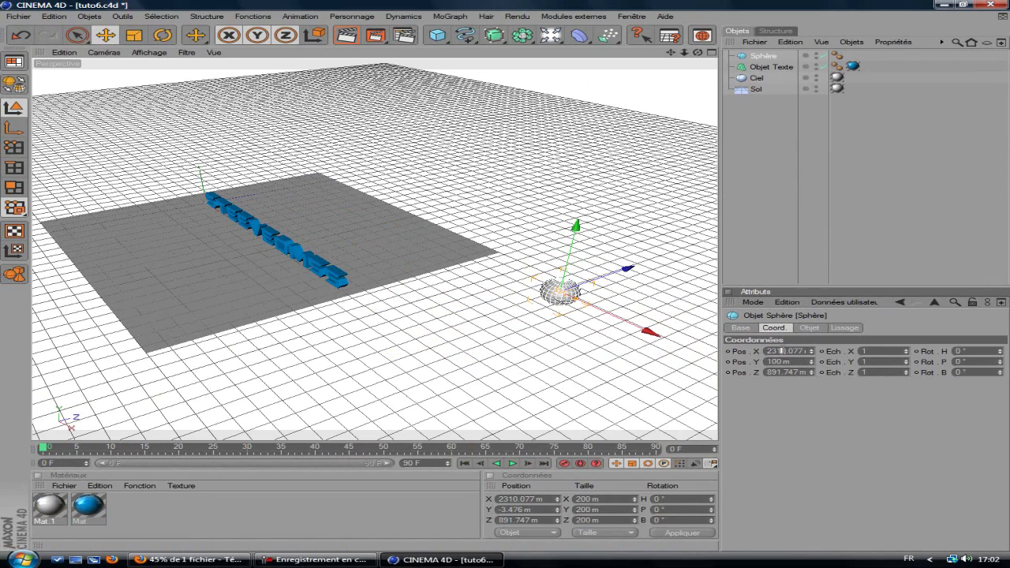
key("Return")
left_click_drag(698, 54, 633, 135)
scroll(634, 141, "up", 5)
left_click_drag(698, 54, 661, 52)
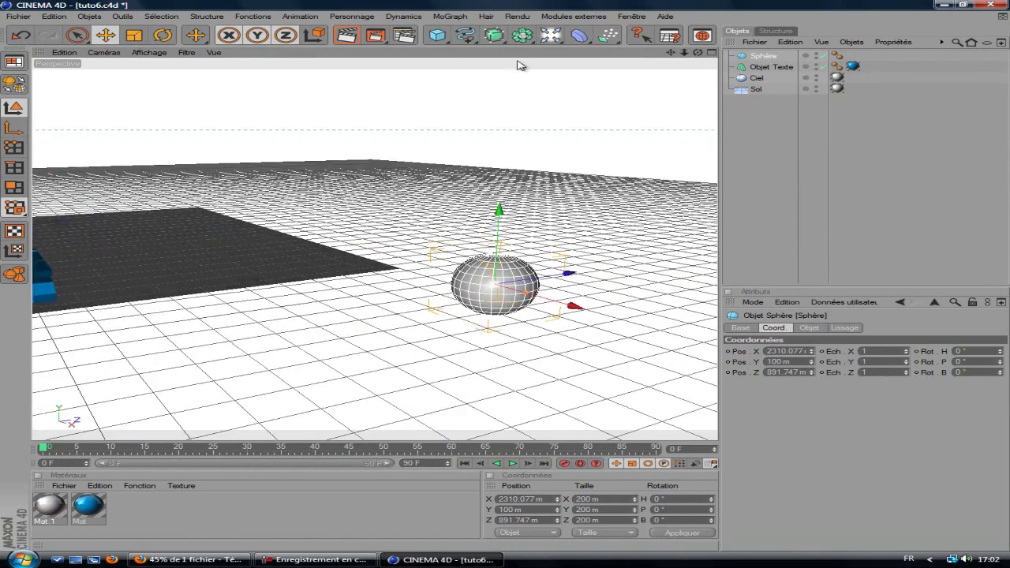
left_click(346, 34)
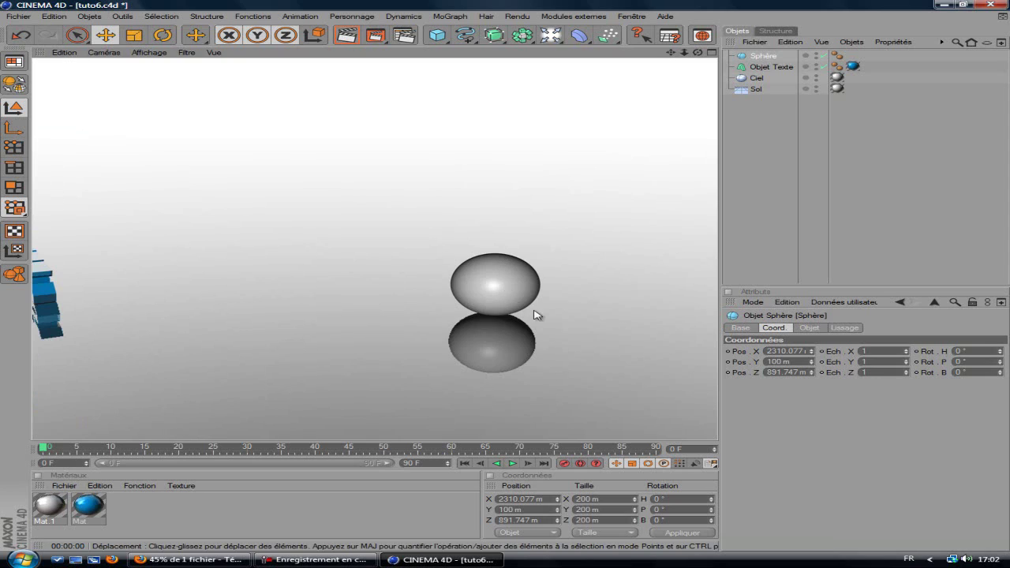
Record a keyframe for the sphere's starting position at frame 0
left_click_drag(672, 53, 661, 104)
scroll(549, 256, "down", 3)
scroll(550, 257, "down", 1)
left_click_drag(698, 53, 557, 287)
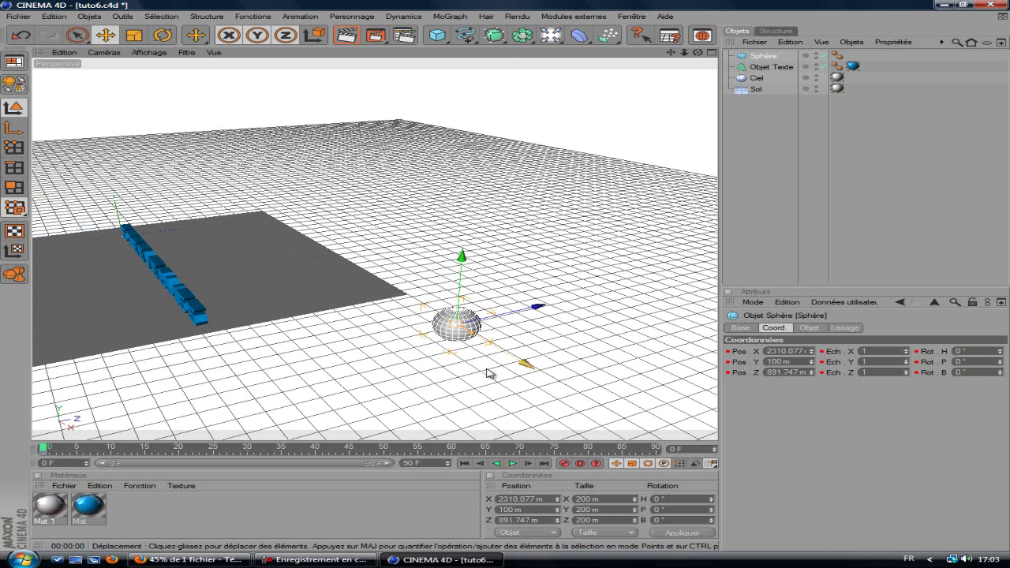
At frame 45, move the sphere to about X -195 m, Z 821 m and record a keyframe
left_click_drag(45, 451, 339, 456)
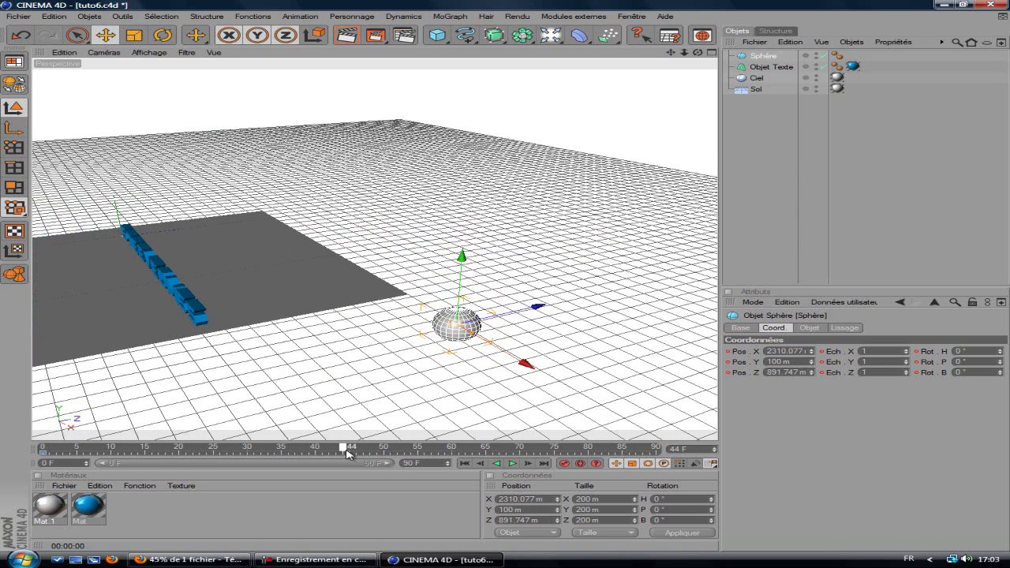
left_click_drag(505, 349, 497, 272)
left_click_drag(335, 198, 325, 199)
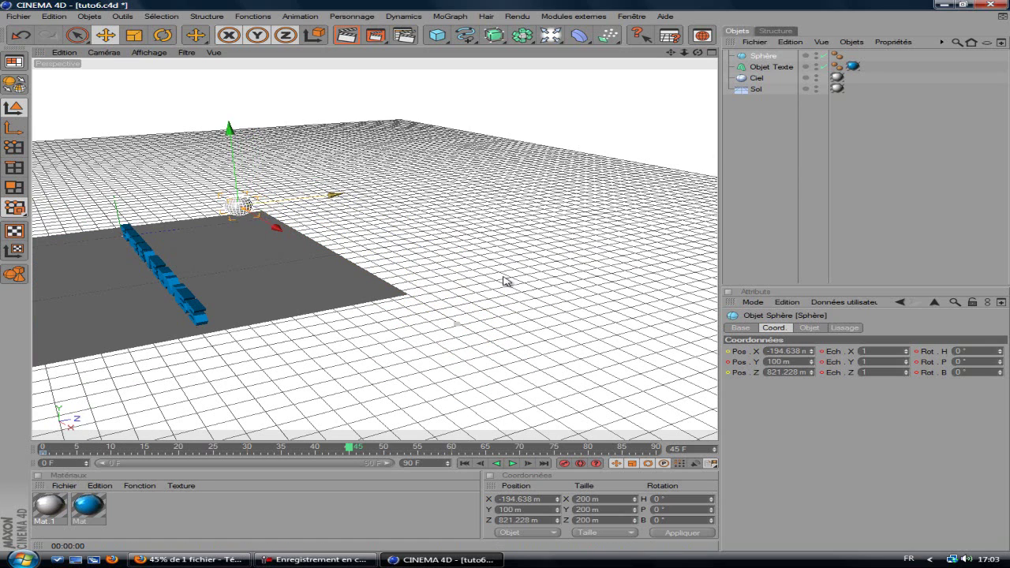
left_click_drag(671, 52, 661, 91)
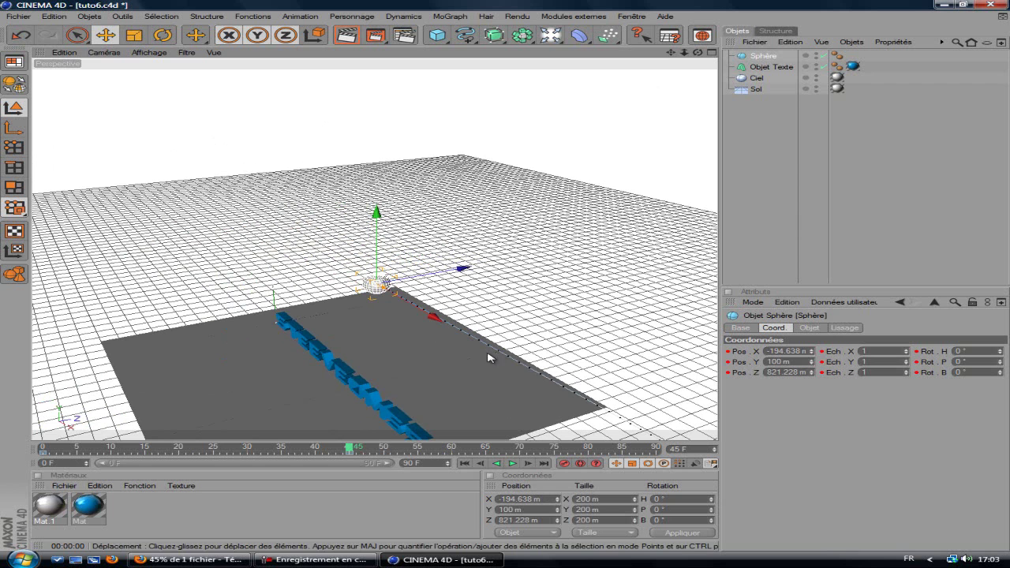
At frame 90, move the sphere behind the text to about X -501 m, Z -473 m and record a keyframe
mouse_move(358, 450)
left_mouse_down()
mouse_move(547, 444)
mouse_move(646, 401)
left_mouse_up()
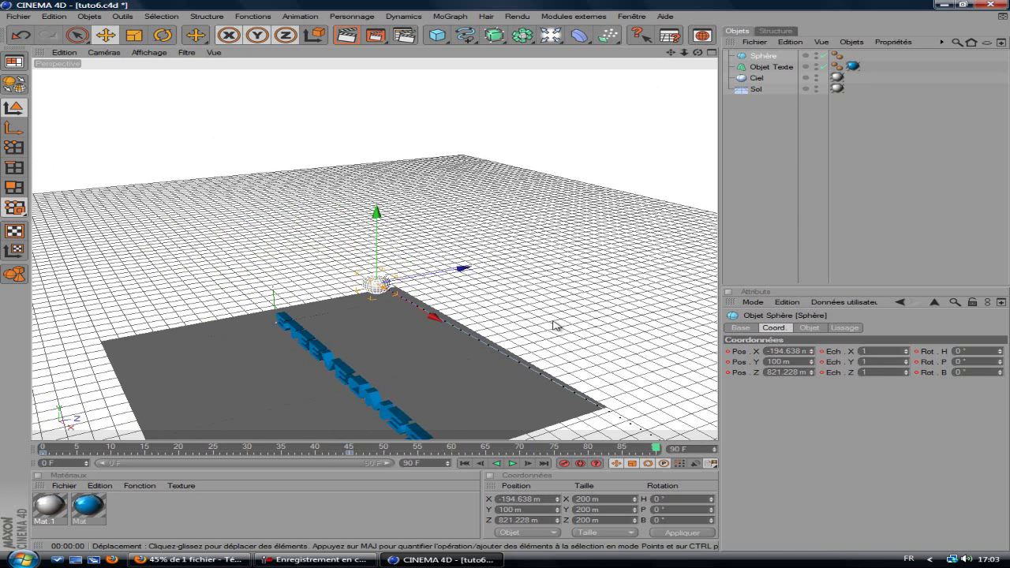
left_click_drag(442, 270, 245, 289)
left_click_drag(507, 278, 493, 281)
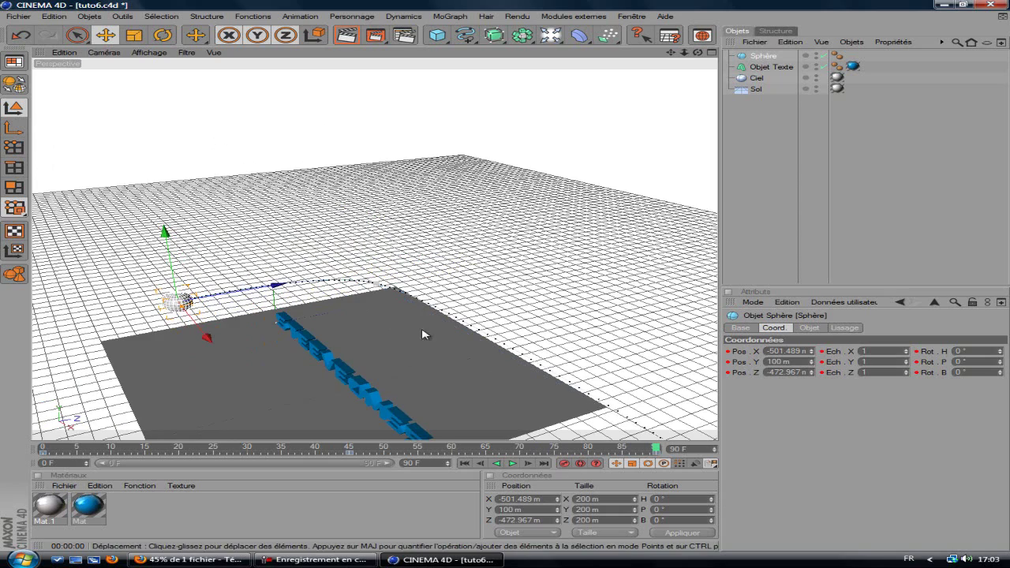
Play the sphere's animation from the first frame and stop it at frame 74
scroll(496, 326, "down", 2)
left_click_drag(671, 53, 485, 237)
left_click(466, 466)
left_click(513, 465)
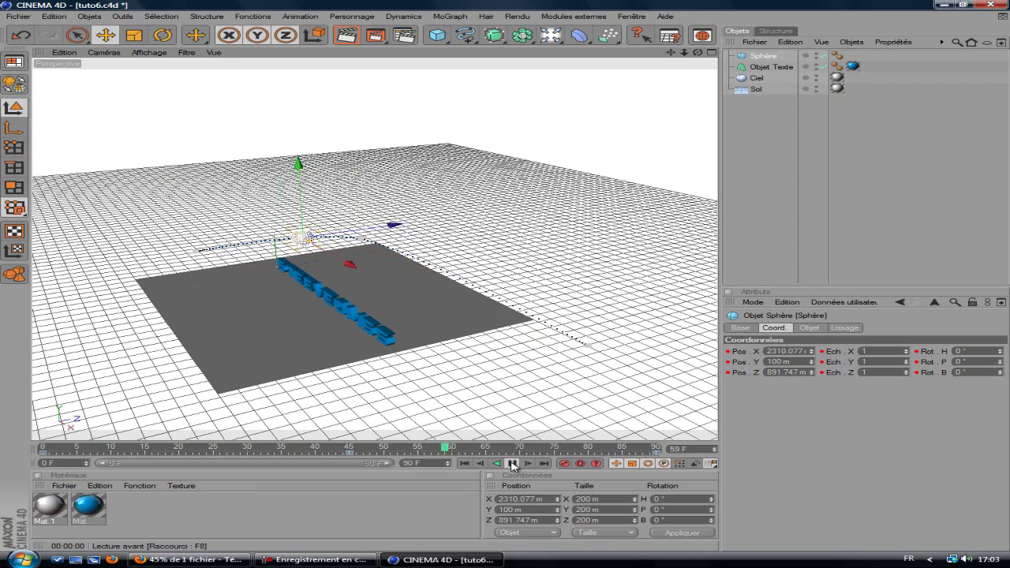
left_click(513, 466)
Render a closer view of the sphere and the text at frame 74
left_click_drag(700, 53, 508, 278)
scroll(613, 178, "up", 4)
left_click_drag(698, 54, 498, 276)
left_click(342, 41)
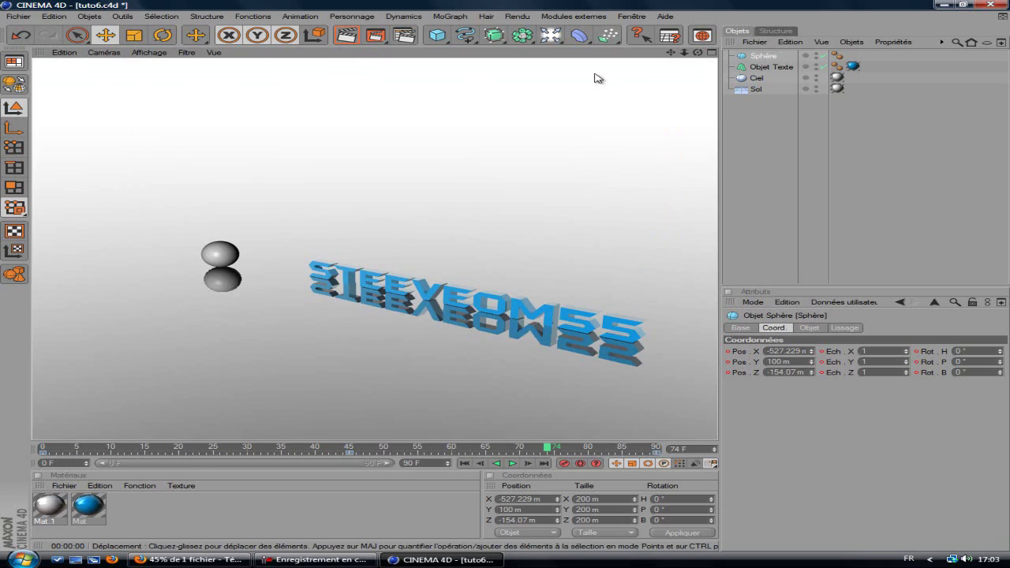
left_click(699, 53)
left_click_drag(698, 52, 506, 281)
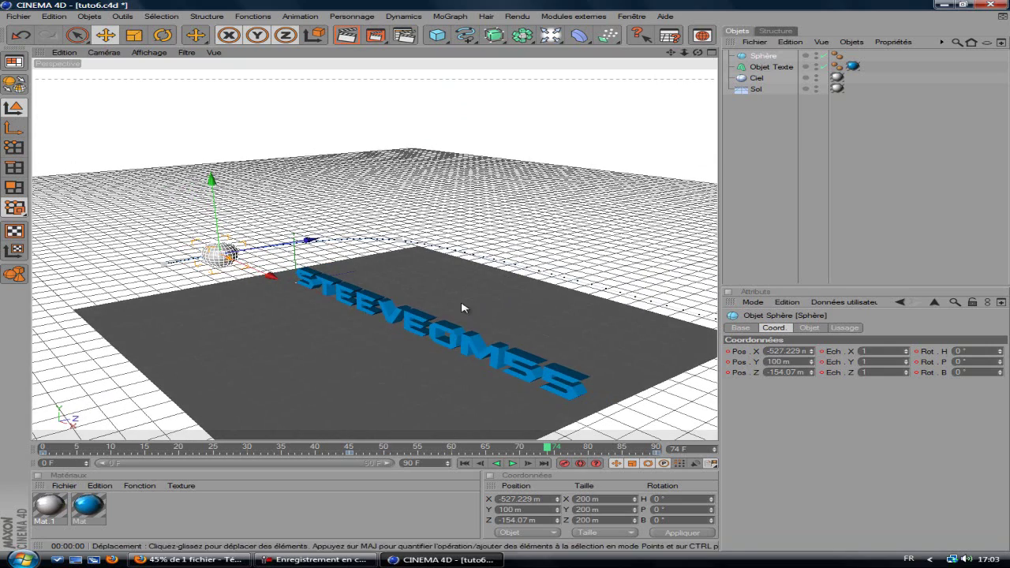
Create a new material without specularity and enable its glow with 50% inner and 400% outer intensity
double_click(178, 513)
double_click(52, 508)
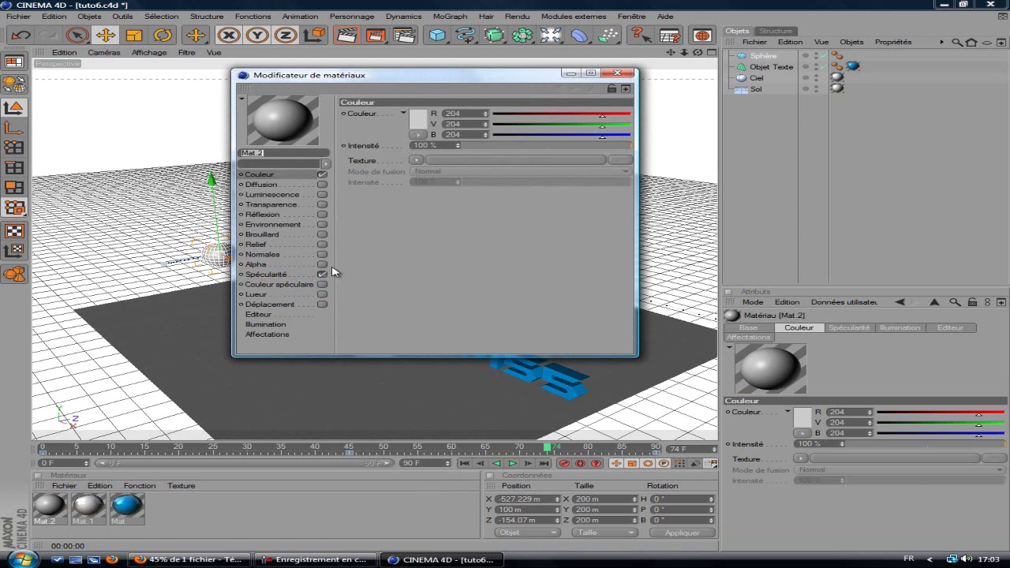
left_click(322, 275)
left_click(322, 295)
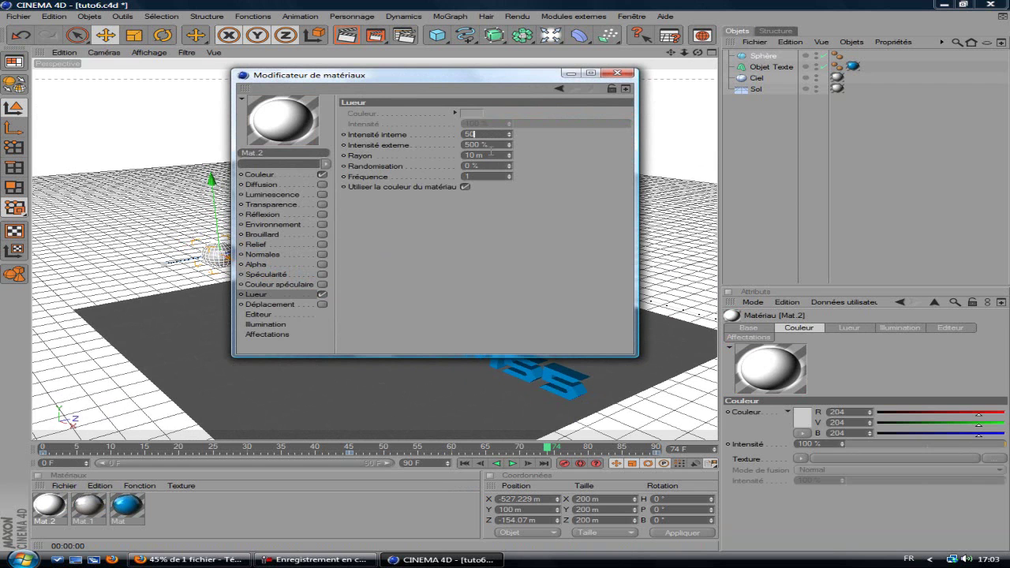
double_click(490, 144)
type("400")
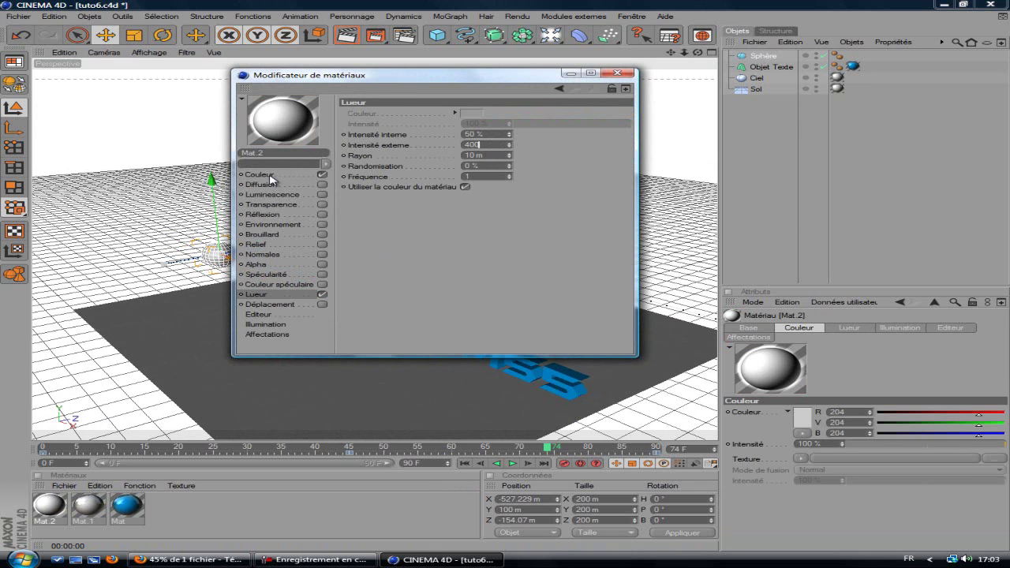
Enable reflection on the new material at 20% intensity with a Fresnel texture
left_click(278, 175)
left_click(322, 215)
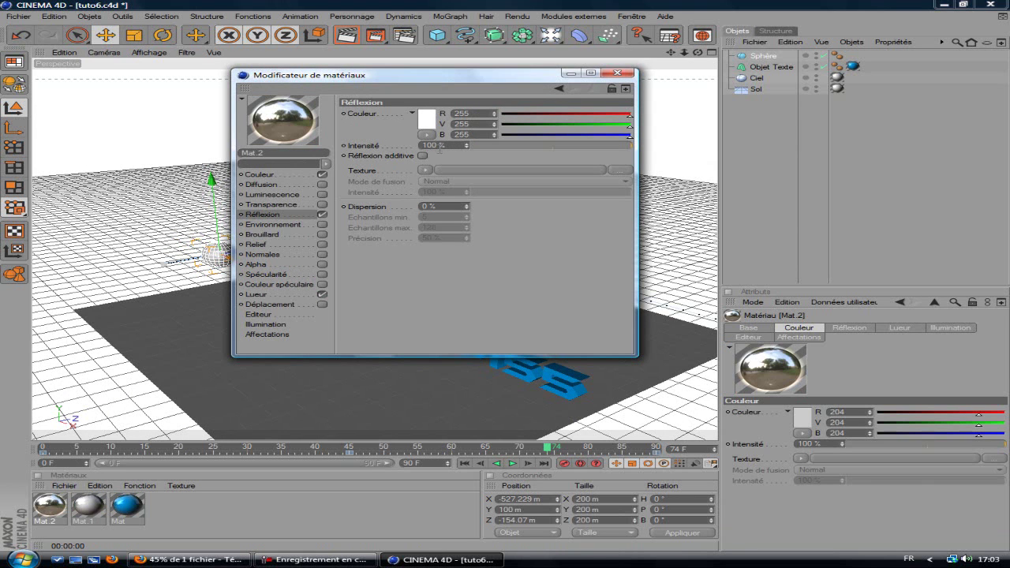
left_click(424, 172)
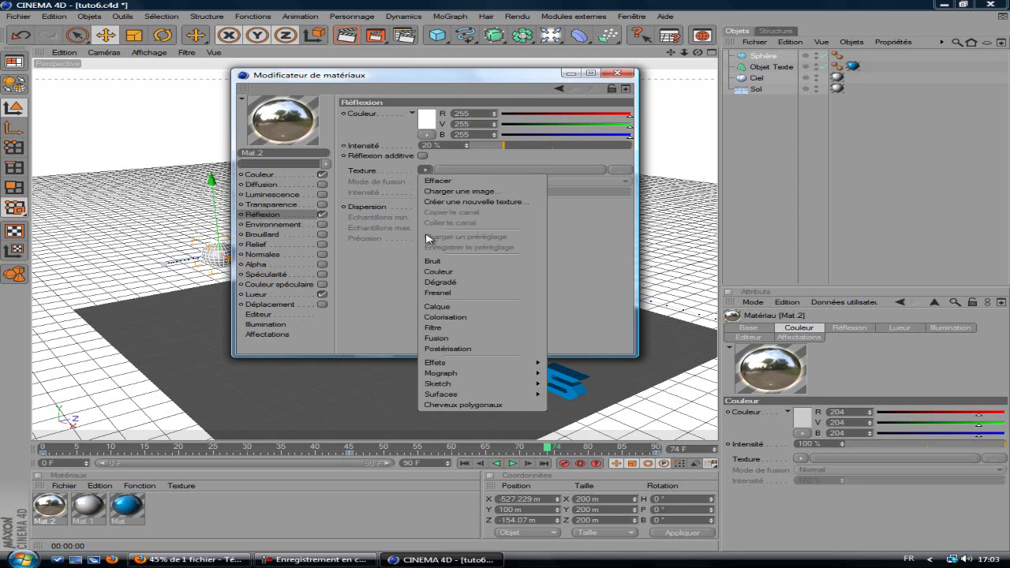
left_click(487, 289)
Set the new material's colour to red and close the material editor
left_click(285, 176)
left_click(417, 120)
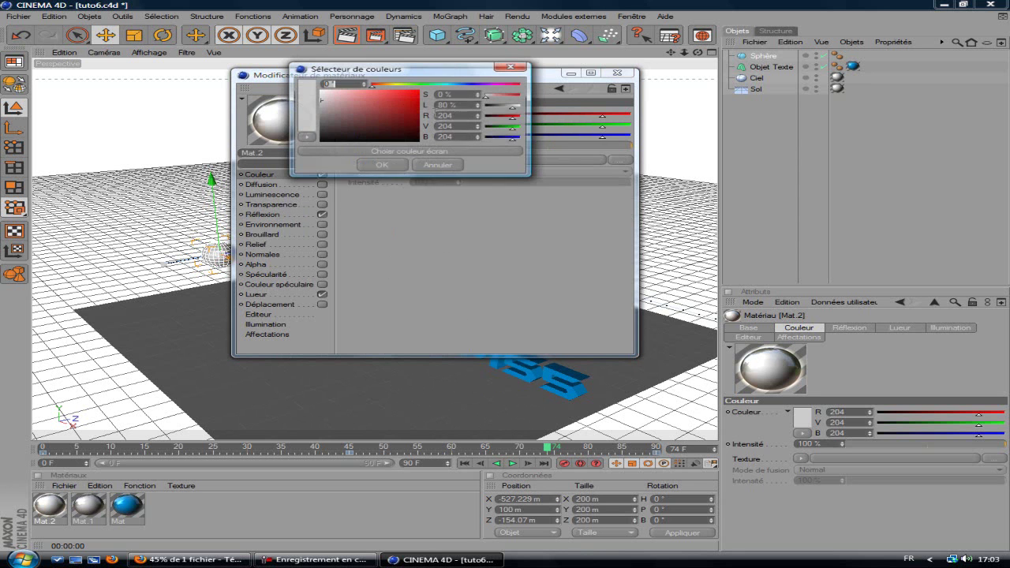
left_click(382, 165)
left_click(618, 73)
Apply the red material to the sphere and render the view
left_click_drag(49, 505, 220, 254)
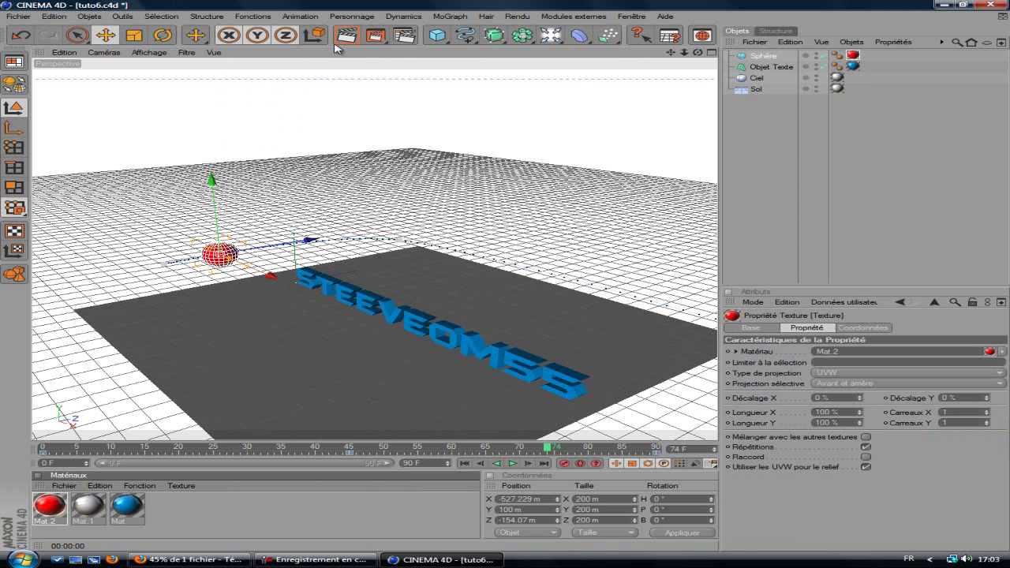
key("ctrl+r")
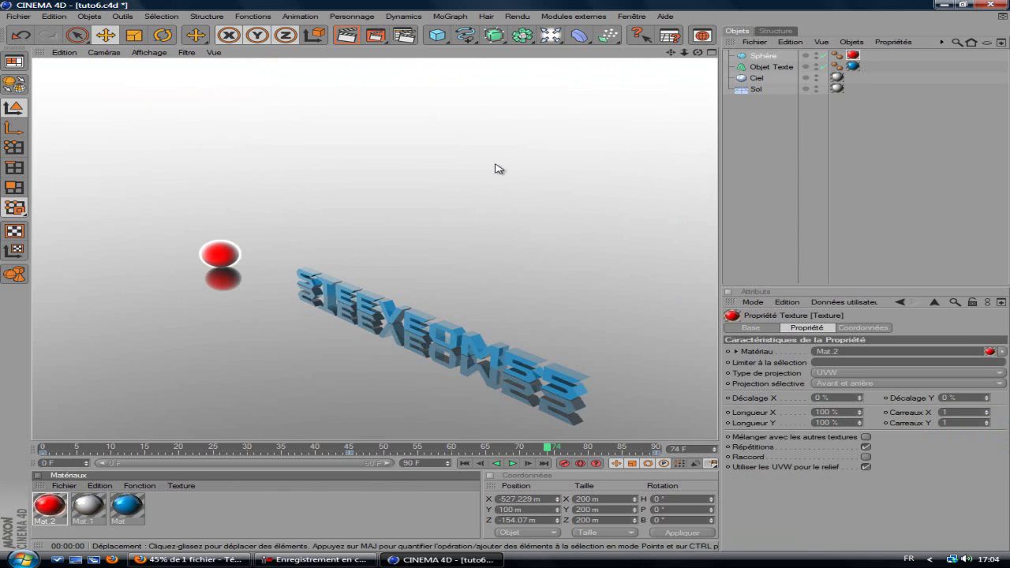
left_click_drag(699, 53, 509, 279)
Delete the sphere and raise the text object to about 706 m on Y
left_click(768, 56)
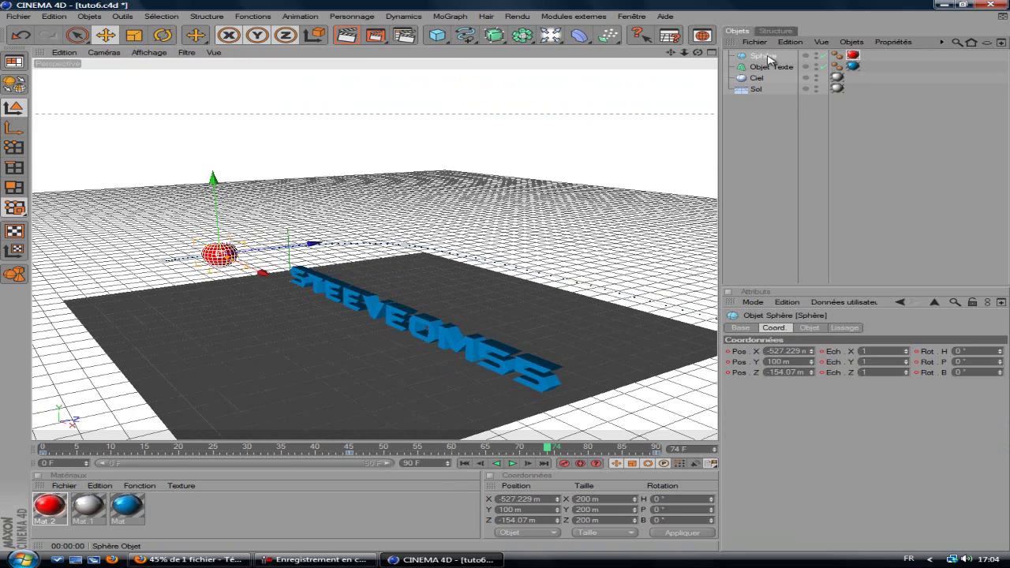
key("Delete")
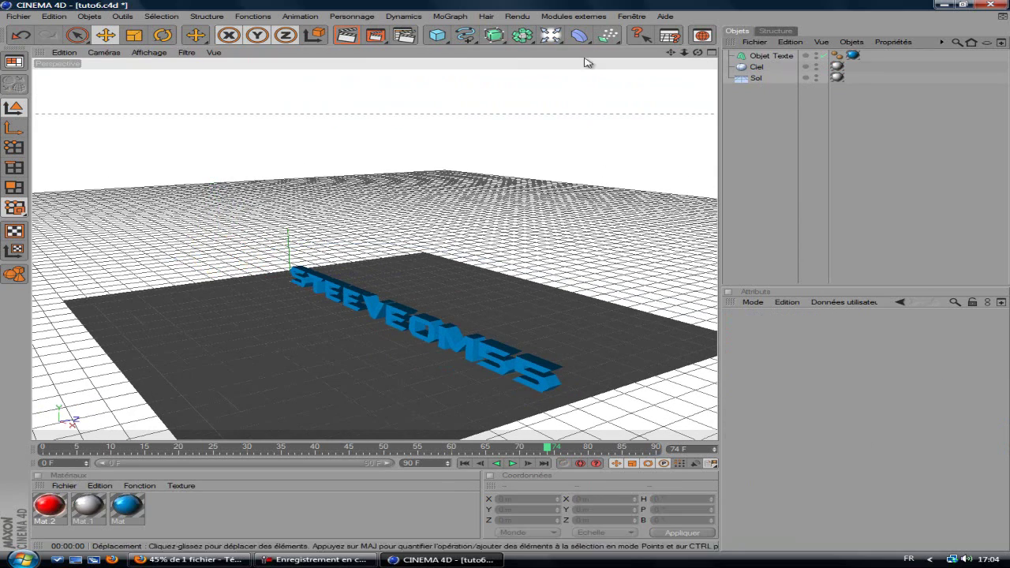
left_click_drag(698, 53, 588, 101)
left_click(770, 56)
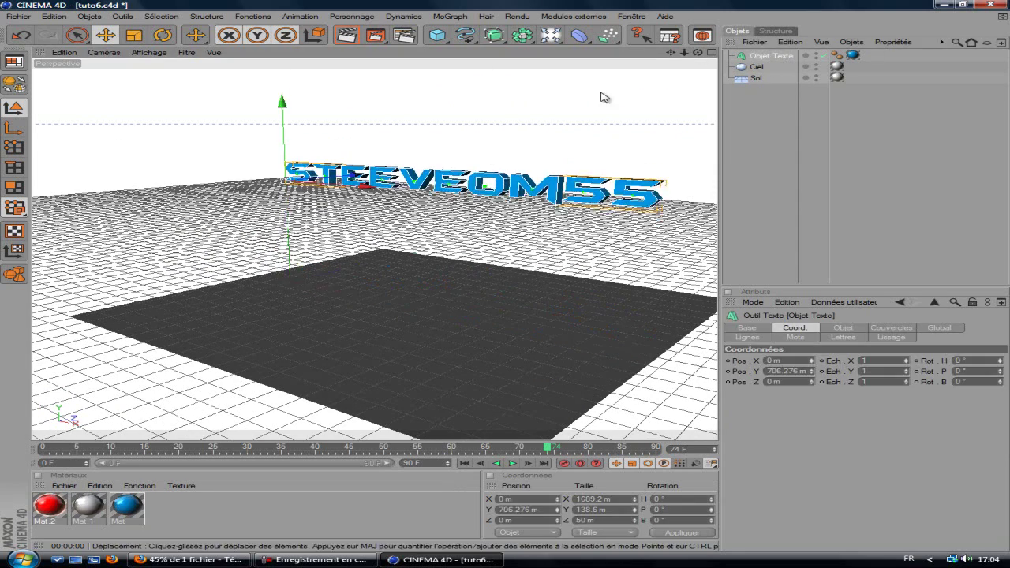
Add a cube and raise it above the text to about 1018 m on Y
left_click_drag(671, 53, 450, 356)
left_click(437, 35)
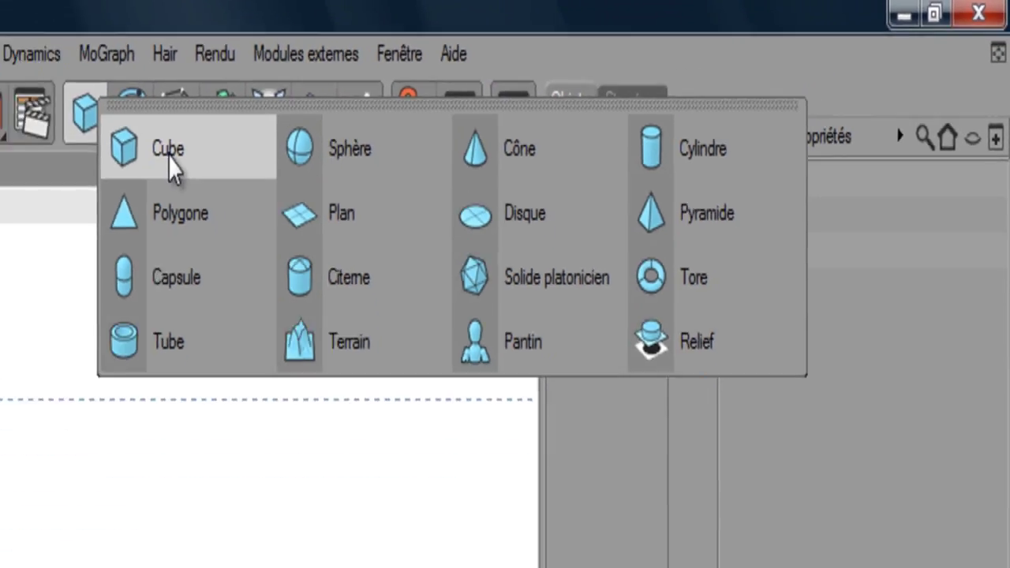
left_click(79, 222)
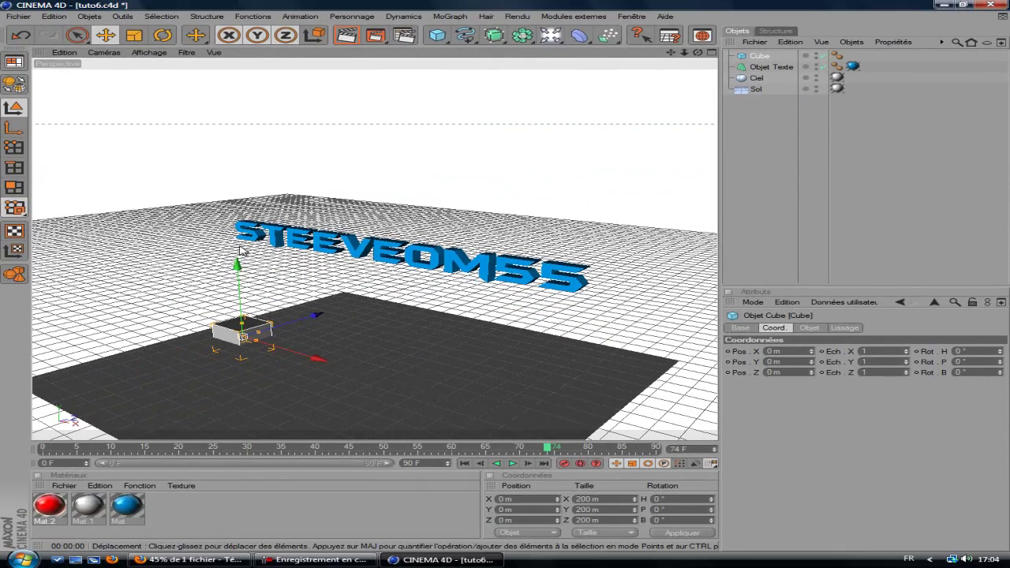
left_click_drag(237, 267, 505, 254)
Set the cube's X size to 1500 m and centre it over the text at about X 829 m
left_click(810, 328)
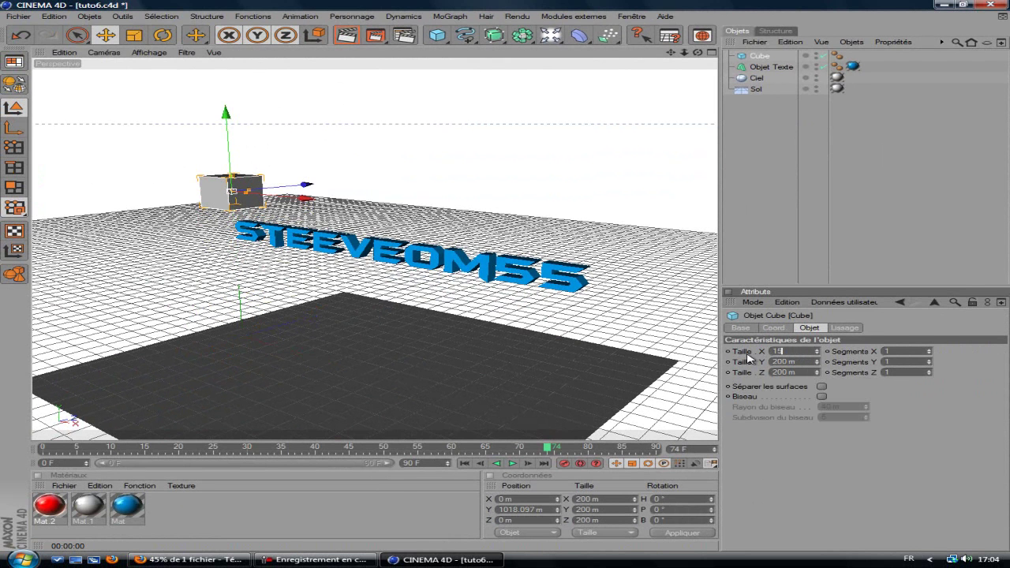
key("Return")
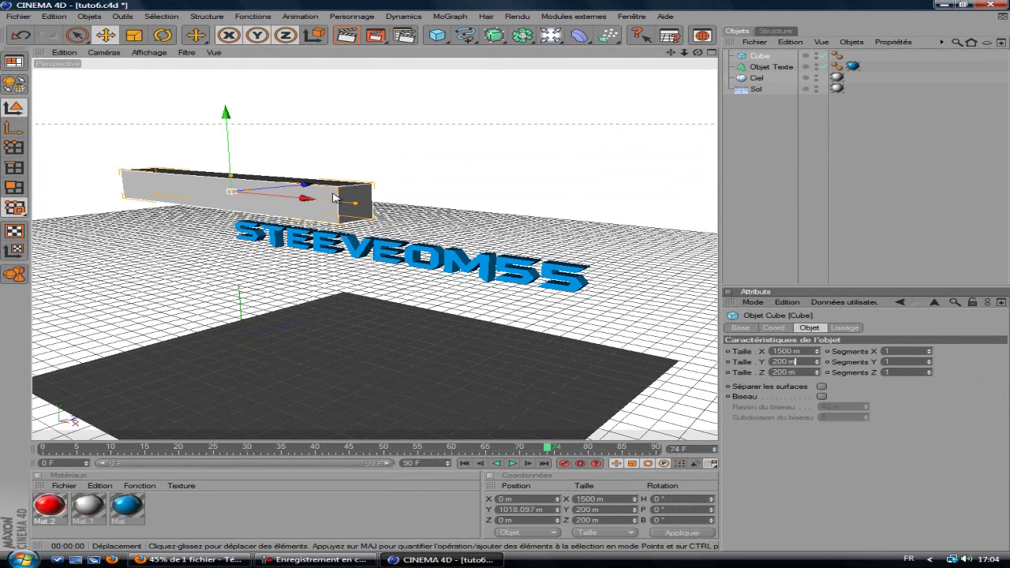
left_click_drag(303, 200, 669, 64)
left_click_drag(420, 204, 502, 248)
Resize the cube to 1600 m on X and 100 m on Y
left_click_drag(796, 351, 760, 350)
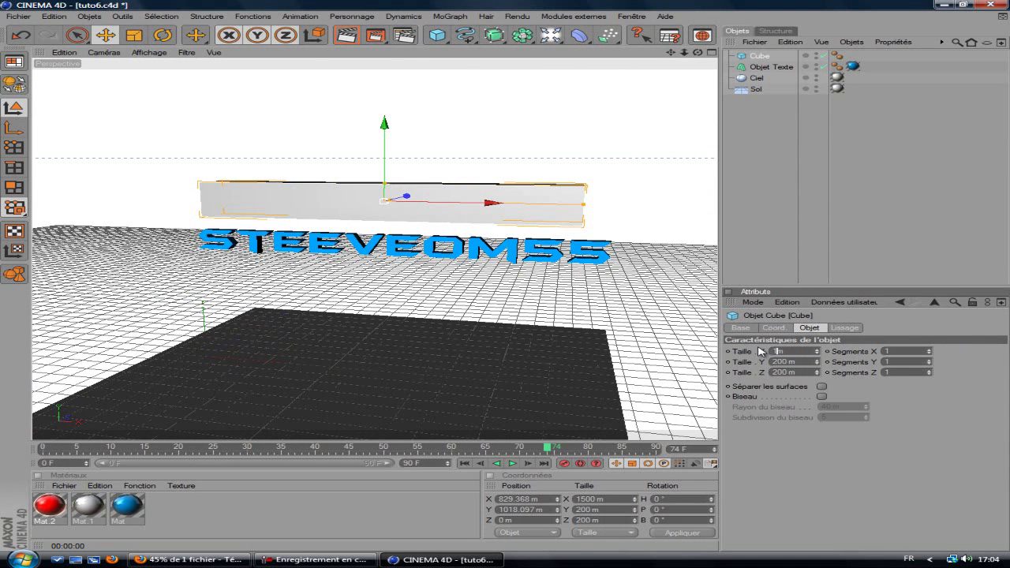
key("Return")
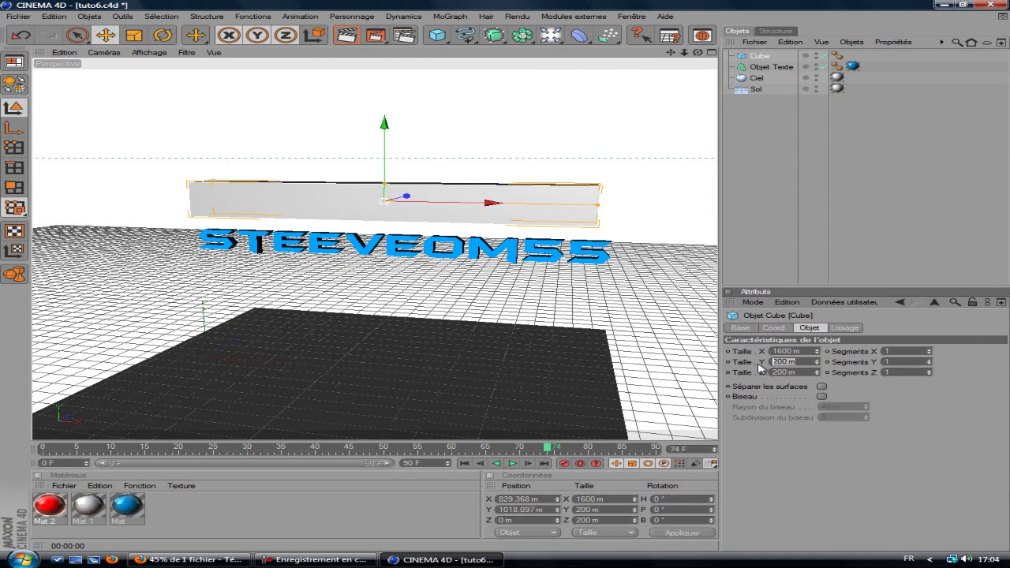
key("Return")
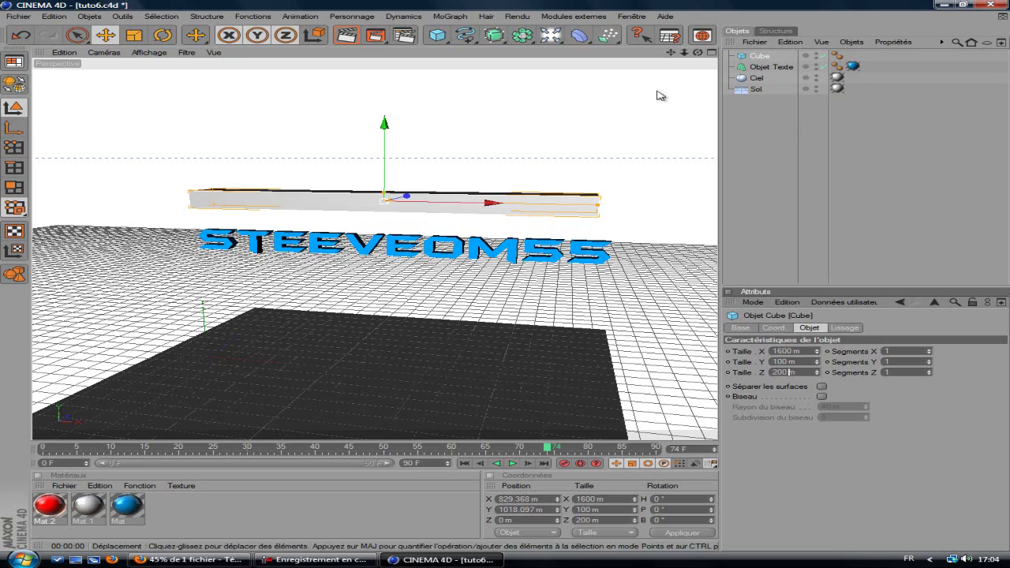
Duplicate the elongated cube and lower the copy below the text to about 523 m on Y
left_click_drag(698, 52, 517, 278)
left_click_drag(698, 53, 507, 277)
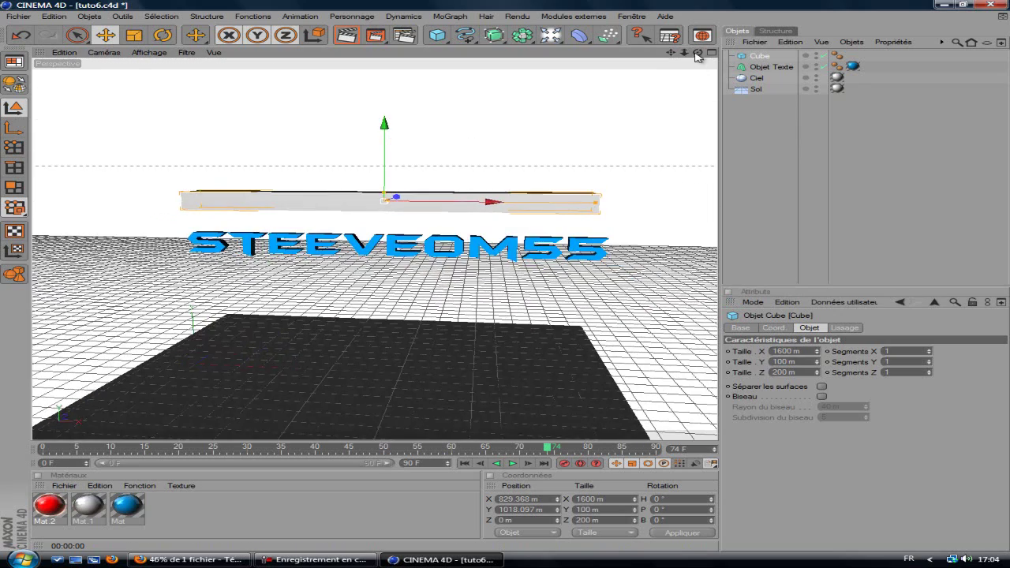
left_click_drag(671, 53, 458, 276)
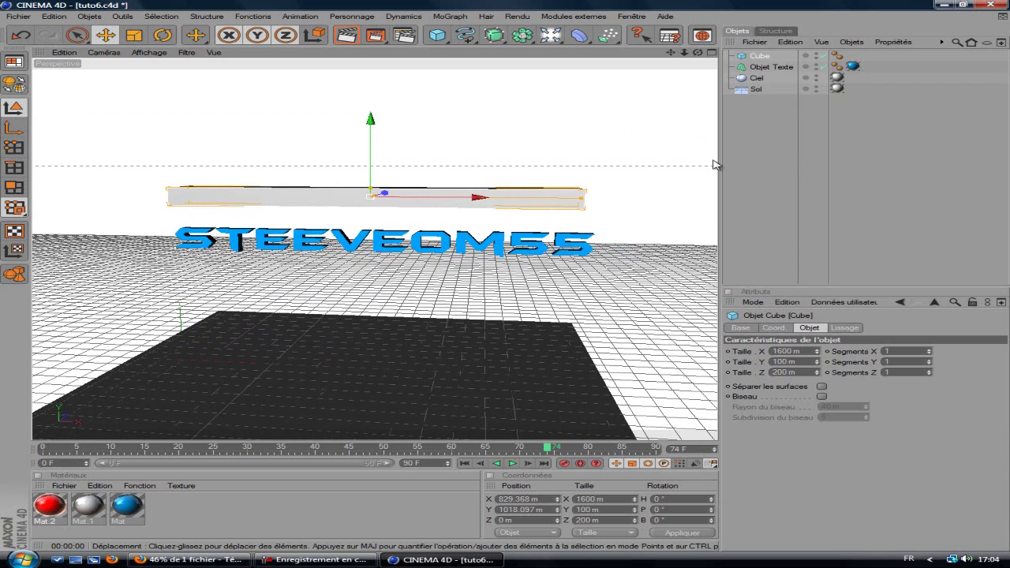
left_click(755, 58)
key("ctrl+c")
key("ctrl+v")
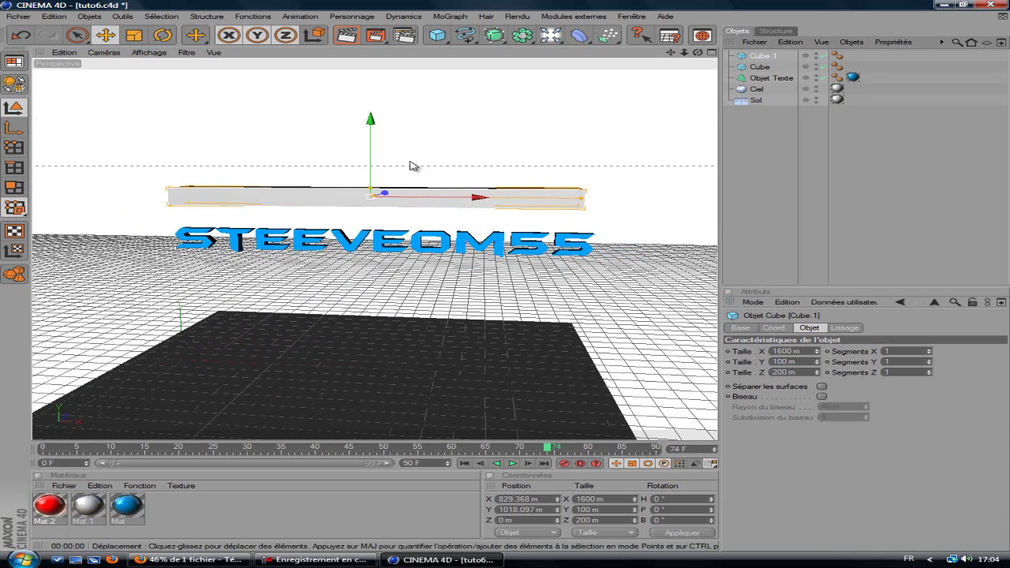
left_click_drag(371, 150, 507, 281)
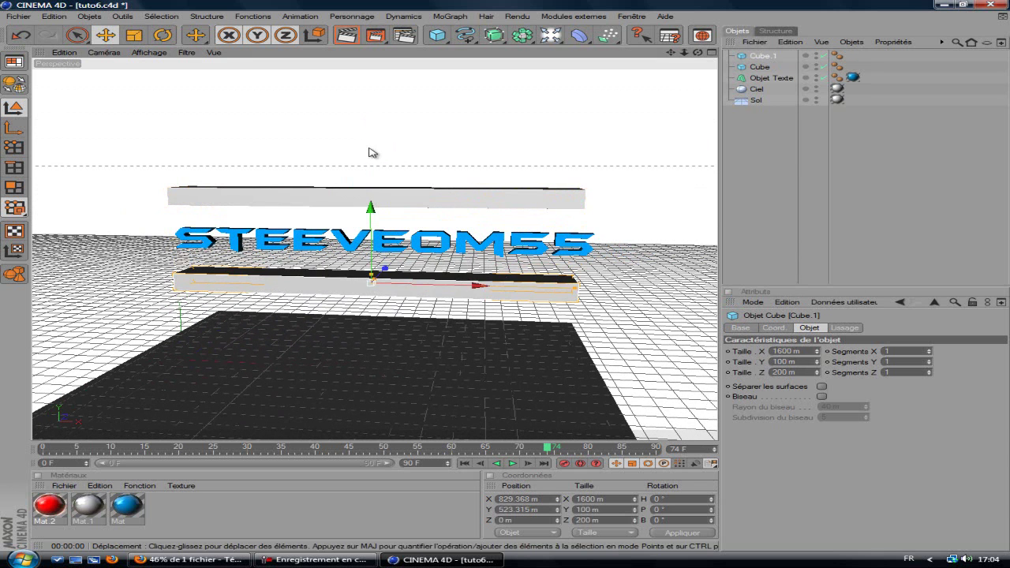
scroll(391, 182, "down", 3)
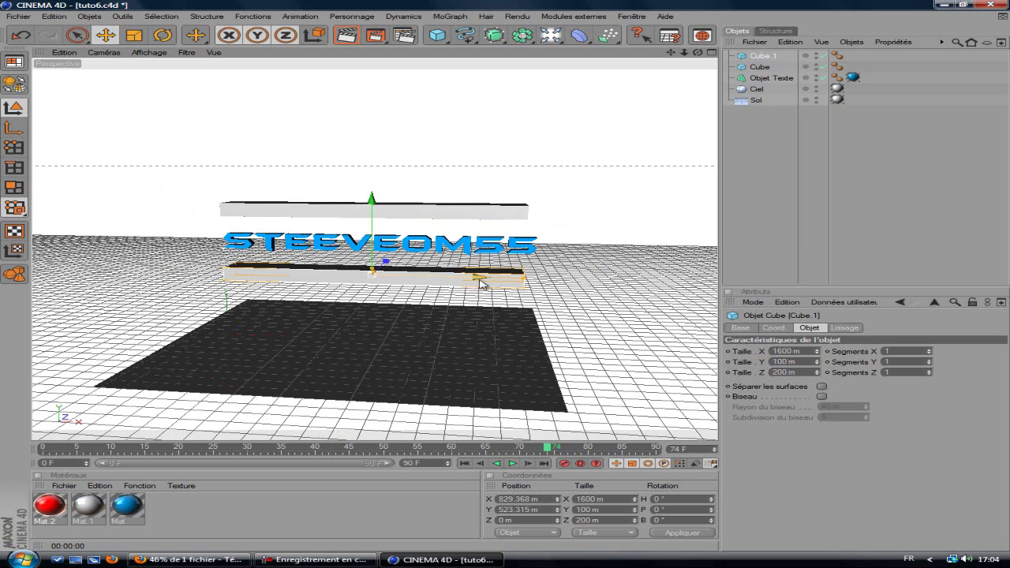
At frame 0, slide the upper elongated cube to about X -1062 m and the lower one to about X 2497 m, and keyframe both
left_click(477, 212)
left_click_drag(476, 212, 131, 212)
left_click(514, 294)
left_click_drag(479, 277, 809, 277)
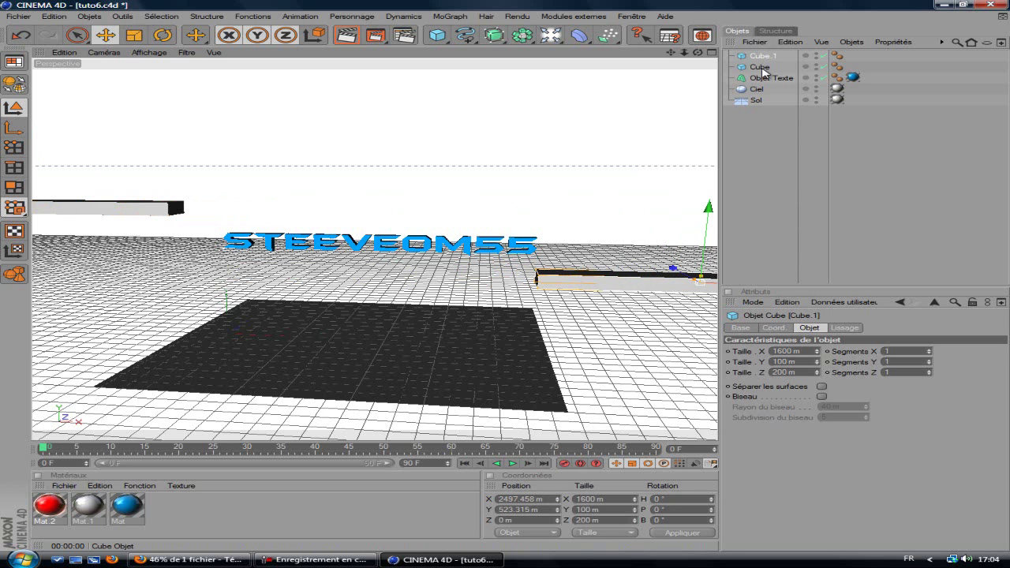
left_click(762, 68, "ctrl")
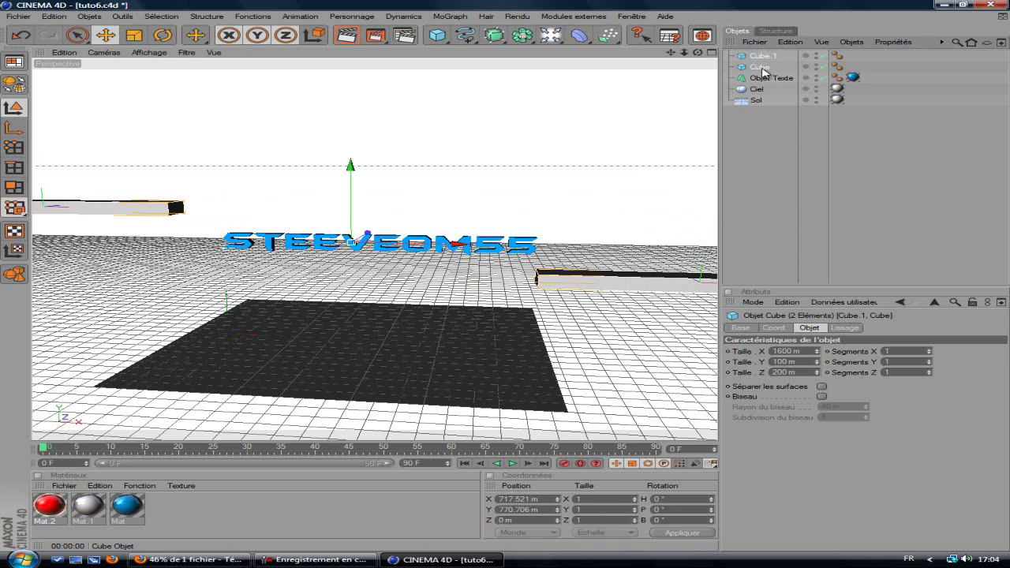
left_click(565, 464)
At frame 90, slide the upper cube back in line with the text to about X 856 m and the lower one to about X 850 m
left_click(403, 447)
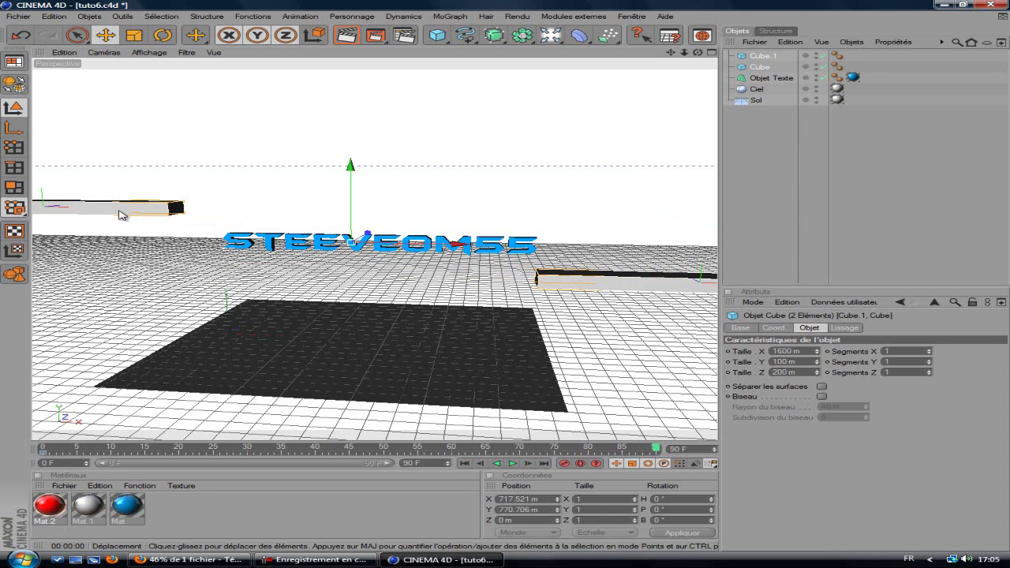
scroll(146, 247, "down", 1)
left_click(760, 68)
left_click_drag(156, 210, 516, 281)
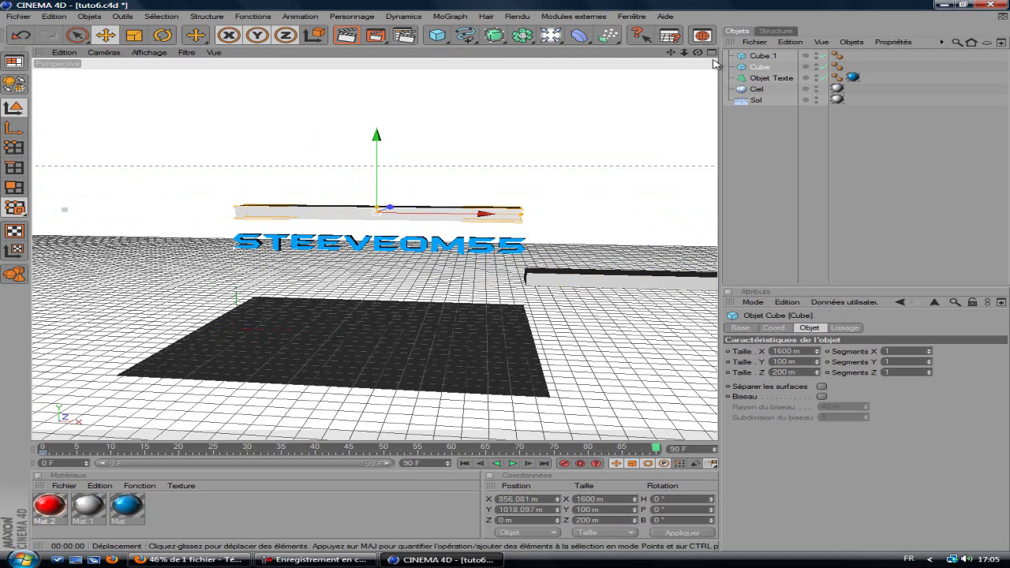
left_click(762, 58)
left_click_drag(711, 281, 487, 280)
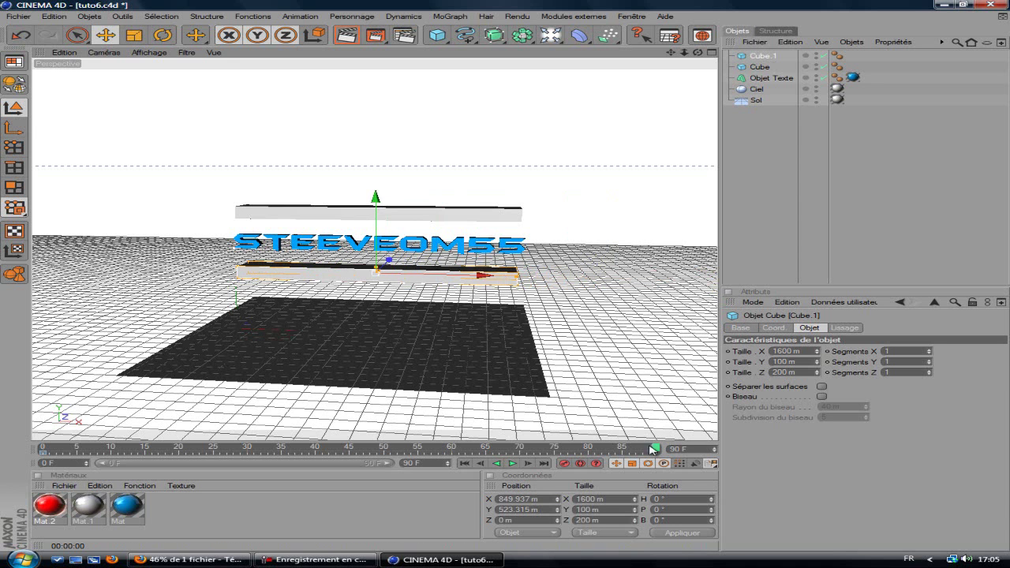
Play the elongated cubes' animation from the first frame and return to frame 0
left_click(464, 464)
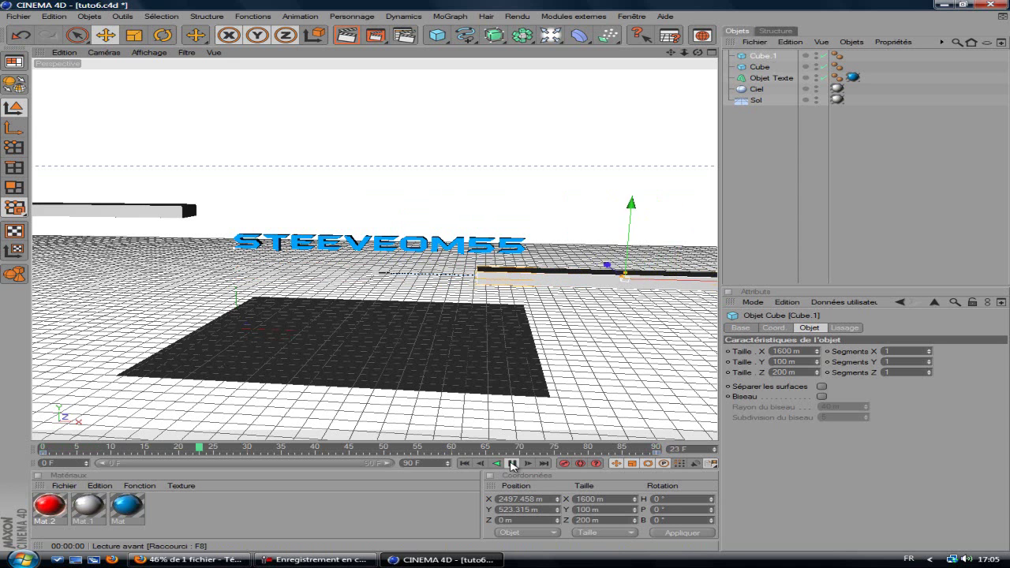
left_click(513, 464)
left_click(464, 463)
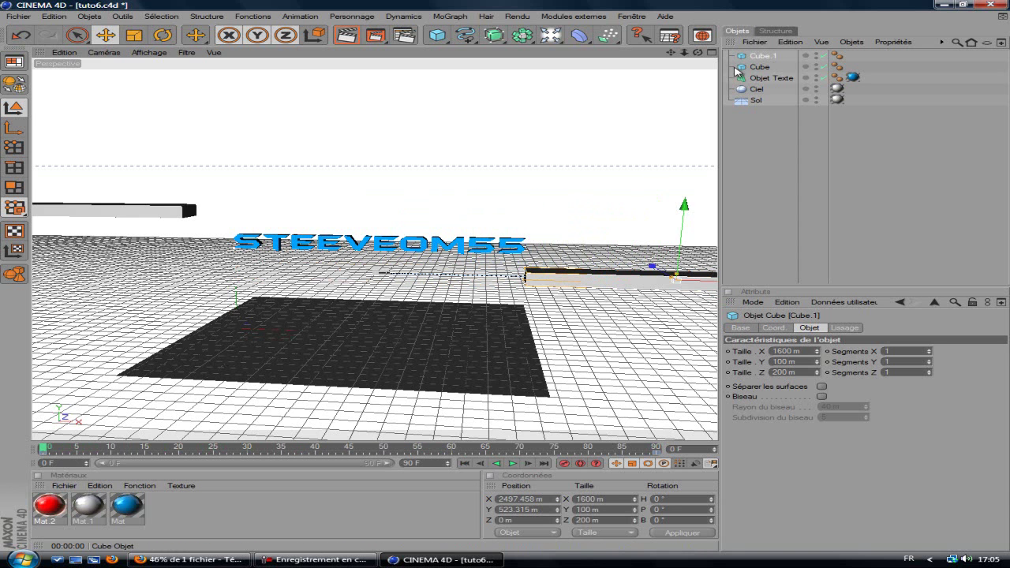
Keyframe the upper cube at frame 90 in line with the text at about X 856 m, and preview the animation
left_click(763, 67)
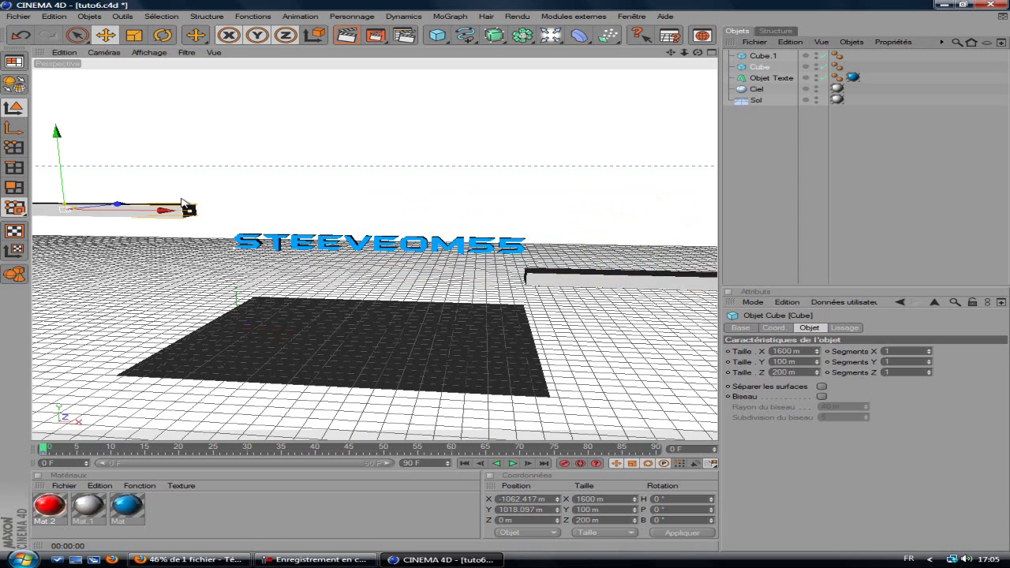
left_click_drag(45, 449, 704, 439)
left_click_drag(144, 213, 530, 281)
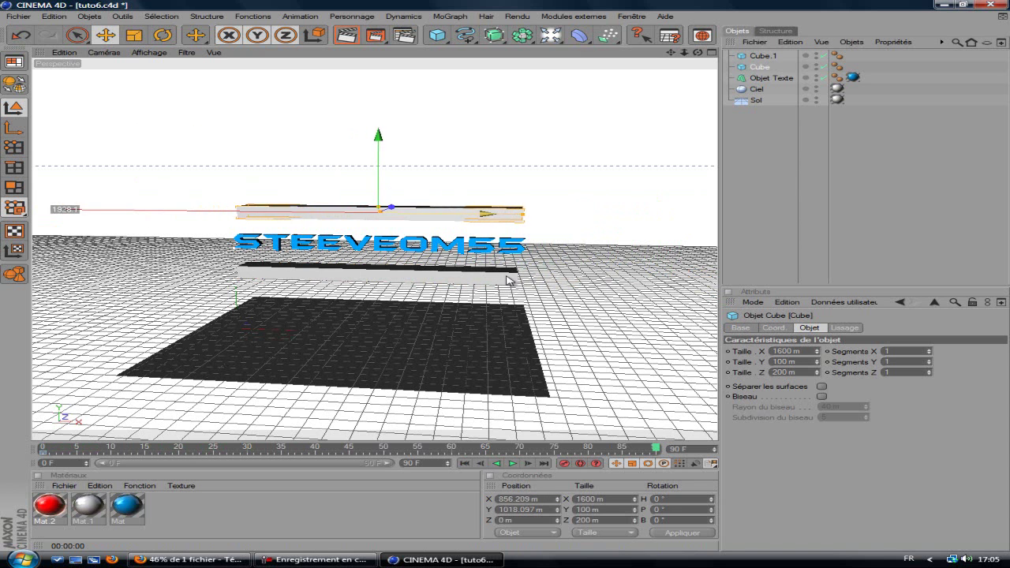
left_click(512, 464)
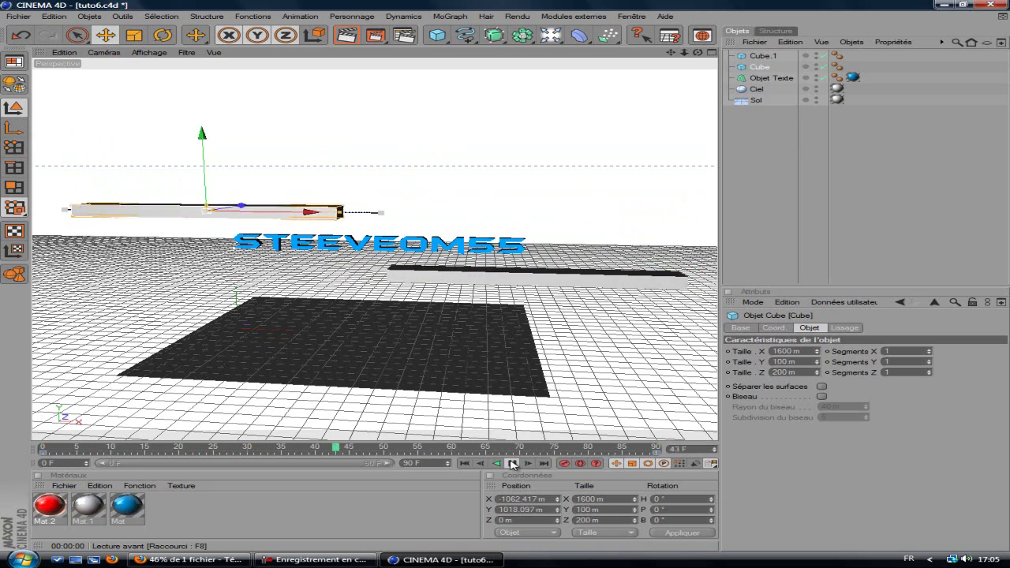
left_click(513, 464)
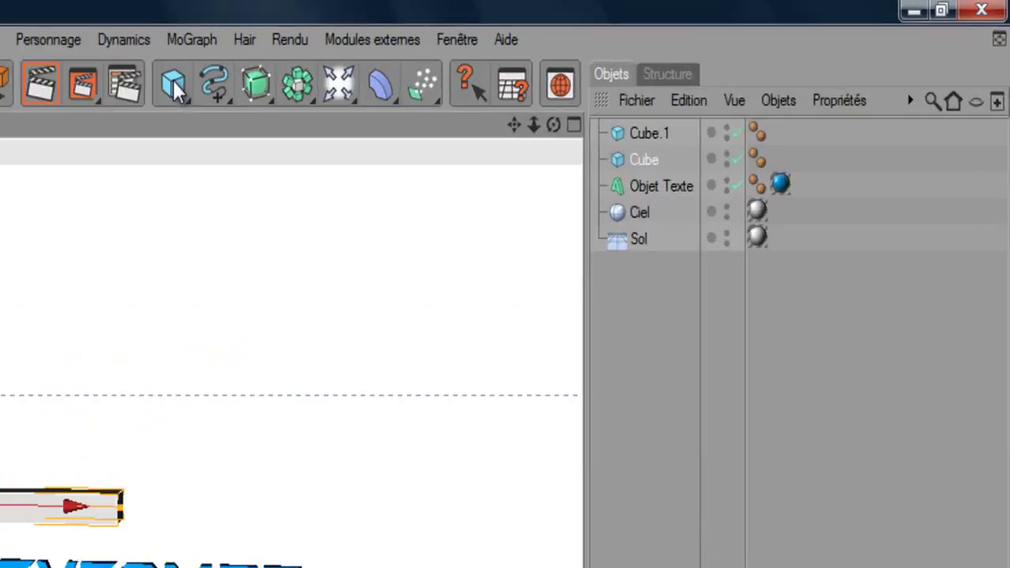
Add a platonic solid with a 50 m radius, raise it to about Y 1009 m and move it to about Z -83 m
left_click(438, 35)
left_click(568, 393)
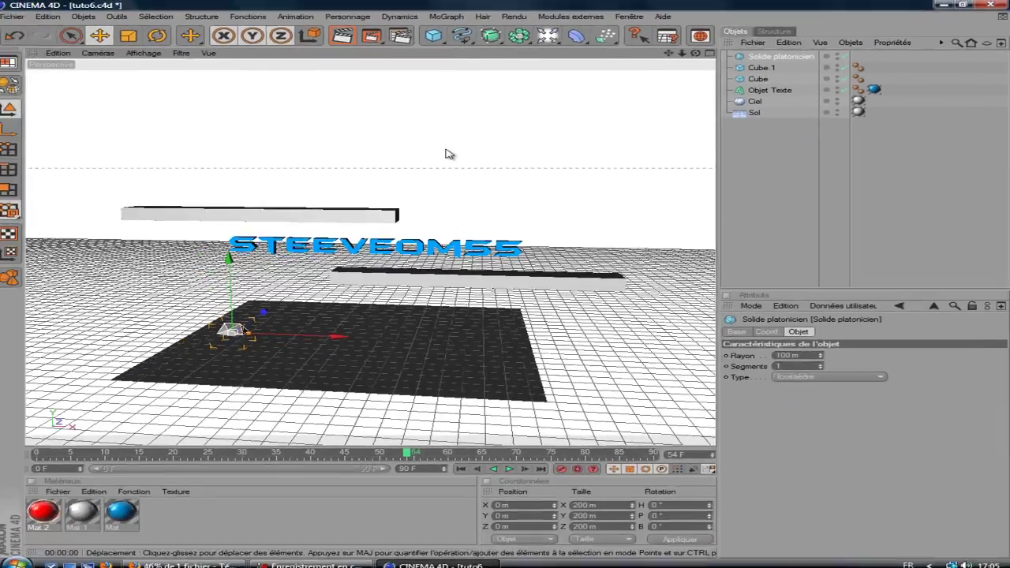
left_click_drag(235, 256, 232, 205)
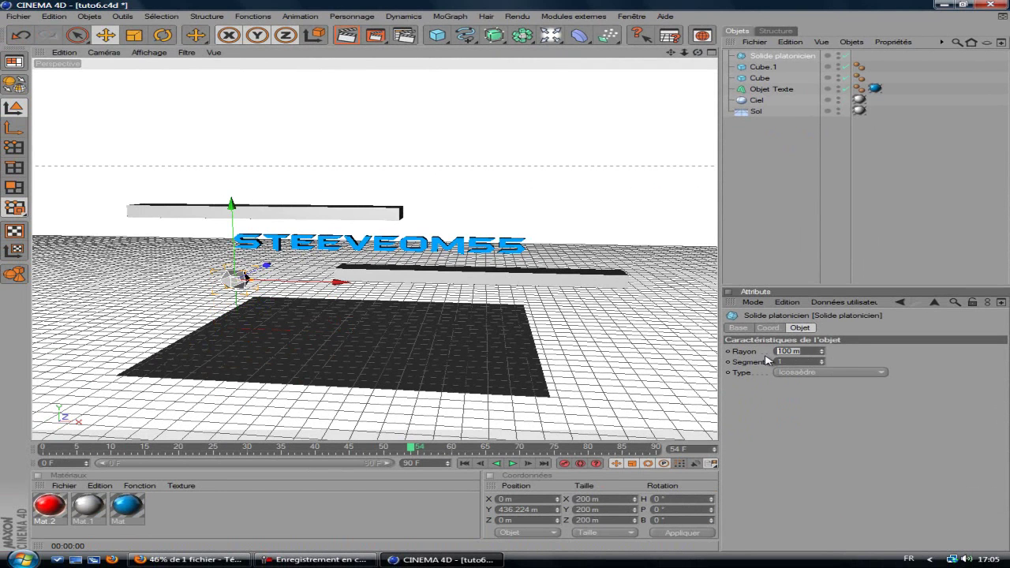
key("Return")
left_click_drag(418, 298, 507, 280)
left_click_drag(266, 206, 507, 281)
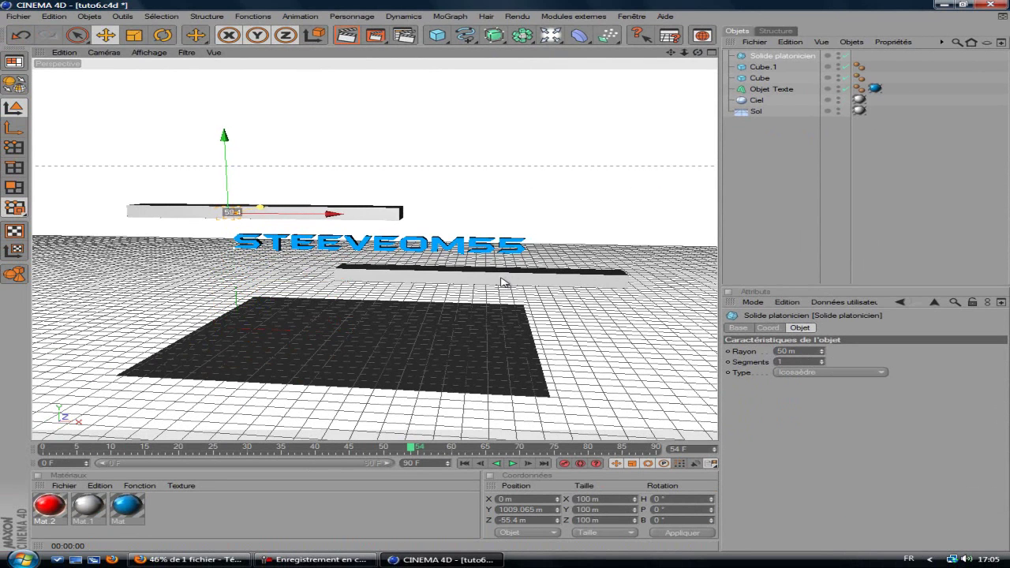
At frame 90, place the platonic solid against the upper cube's front face at about X 327 m and Z -114 m
left_click_drag(414, 449, 660, 448)
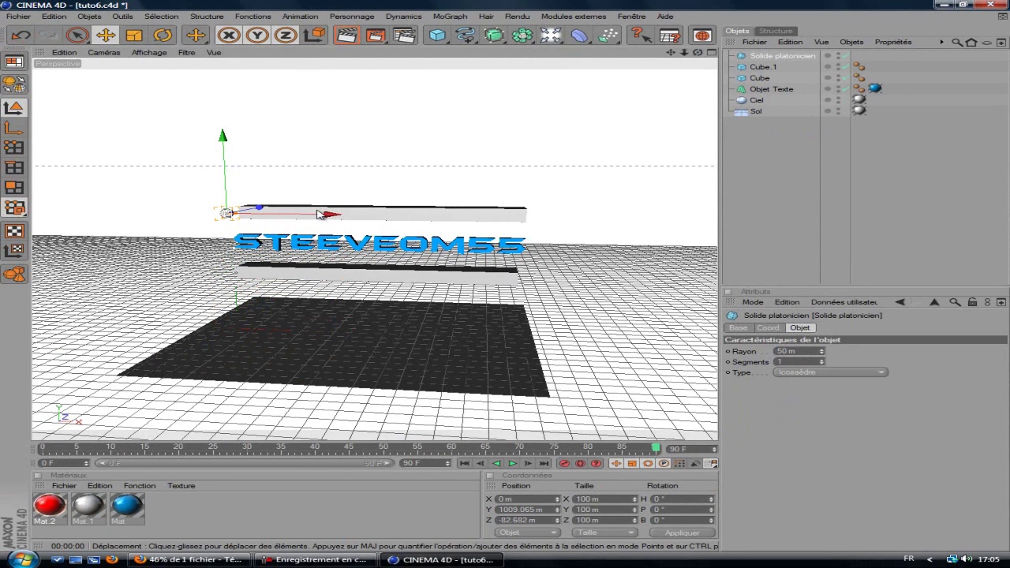
left_click_drag(277, 215, 507, 276)
scroll(286, 204, "up", 3)
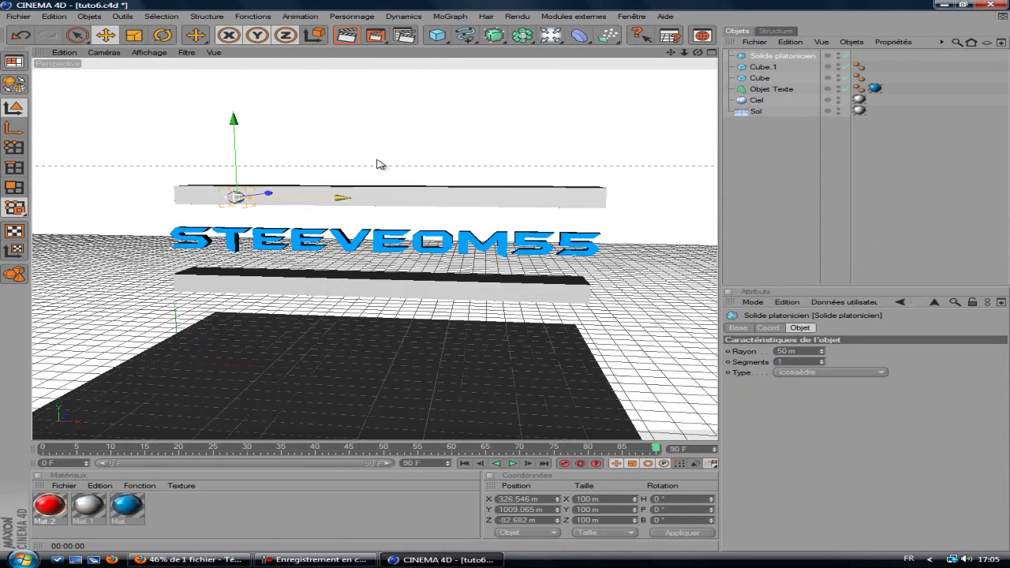
left_click_drag(698, 53, 506, 277)
left_click_drag(293, 175, 506, 277)
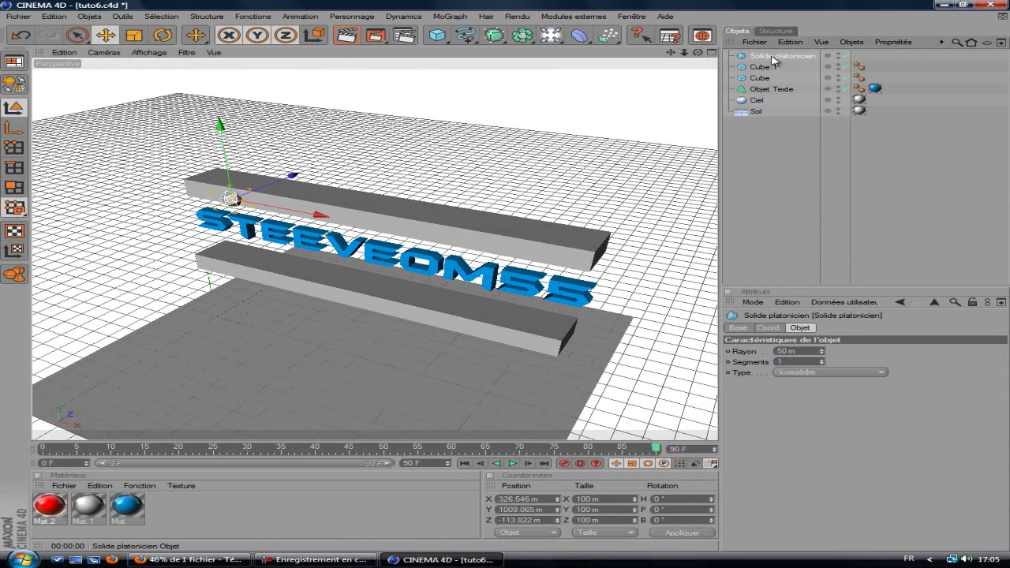
Duplicate the platonic solid and slide the copy along the upper cube to about X 586 m
left_click_drag(777, 55, 778, 56, "ctrl")
left_click_drag(315, 214, 506, 277)
scroll(346, 220, "down", 4)
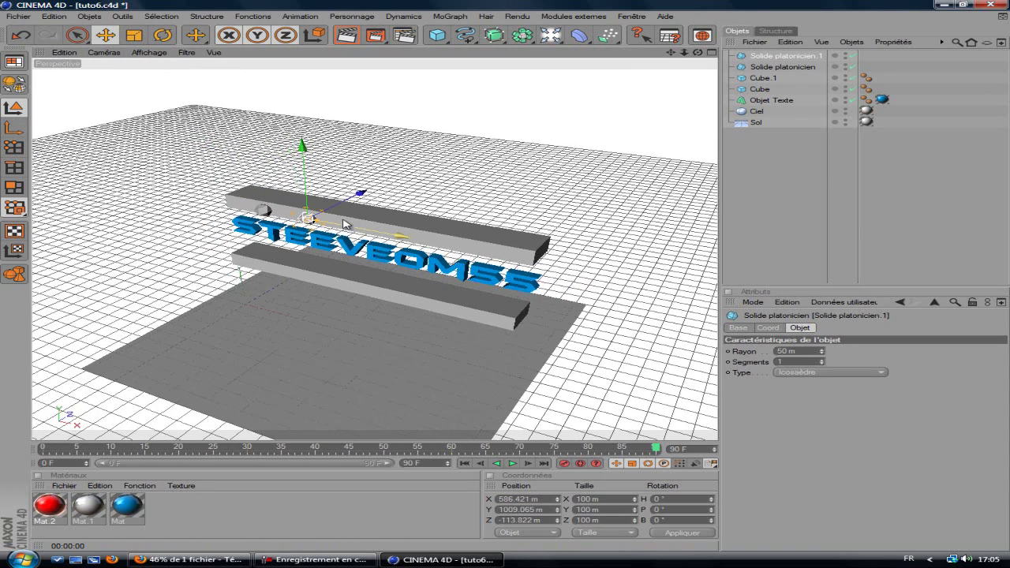
At frame 0, move both platonic solids together away from the text to about Z -1964 m
left_click(465, 463)
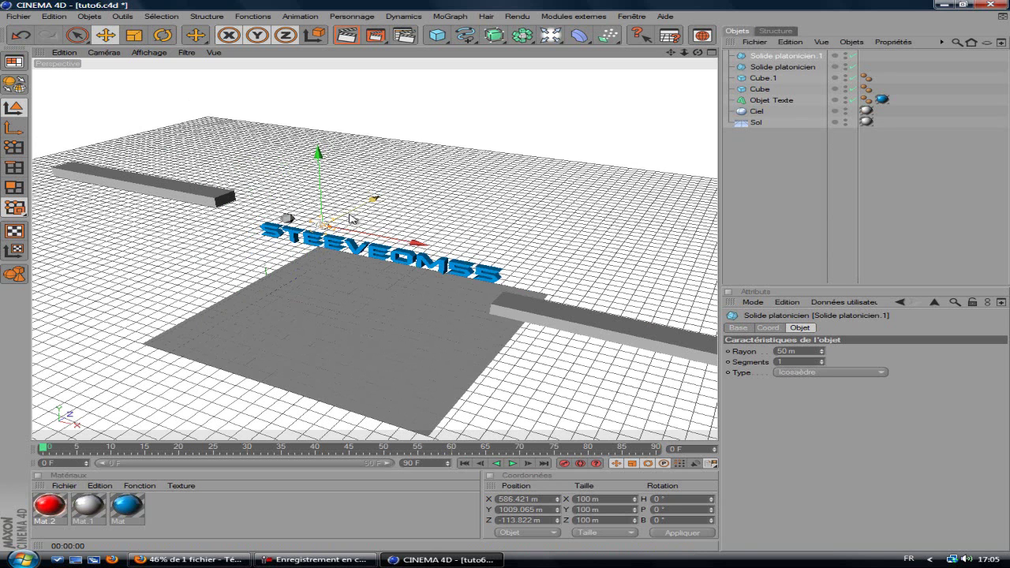
left_click(287, 218, "shift")
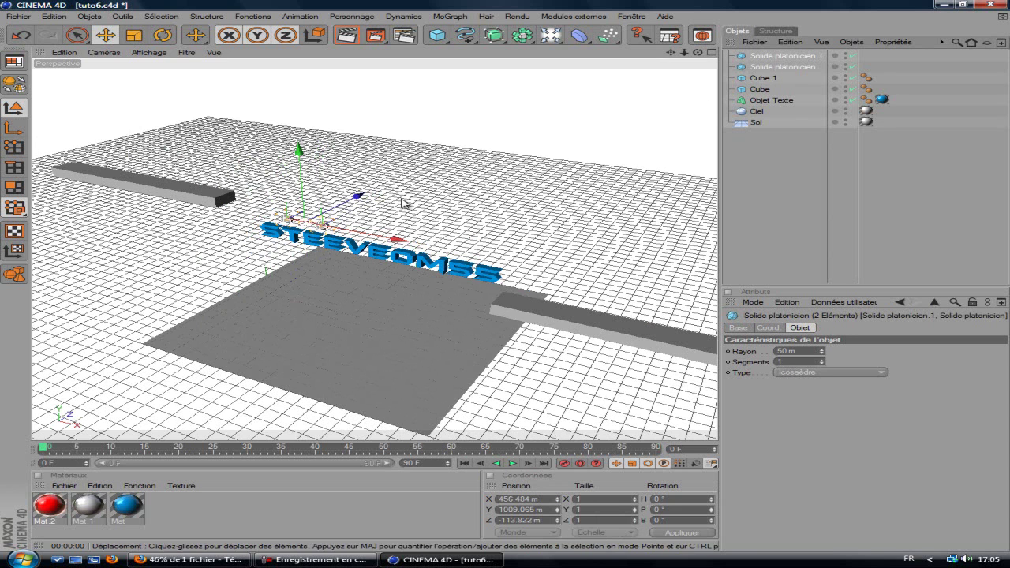
left_click_drag(418, 203, 403, 158)
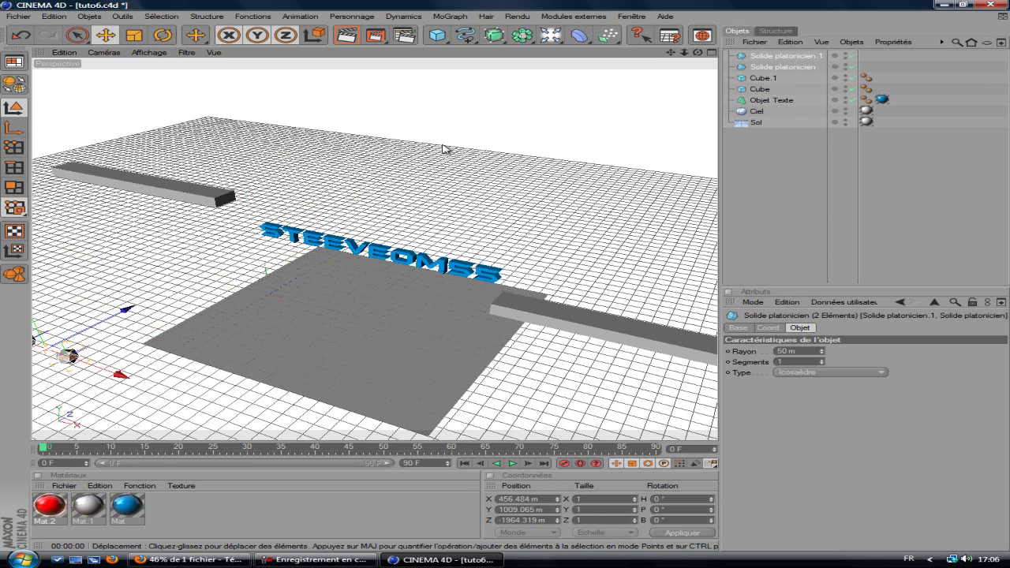
scroll(442, 197, "down", 3)
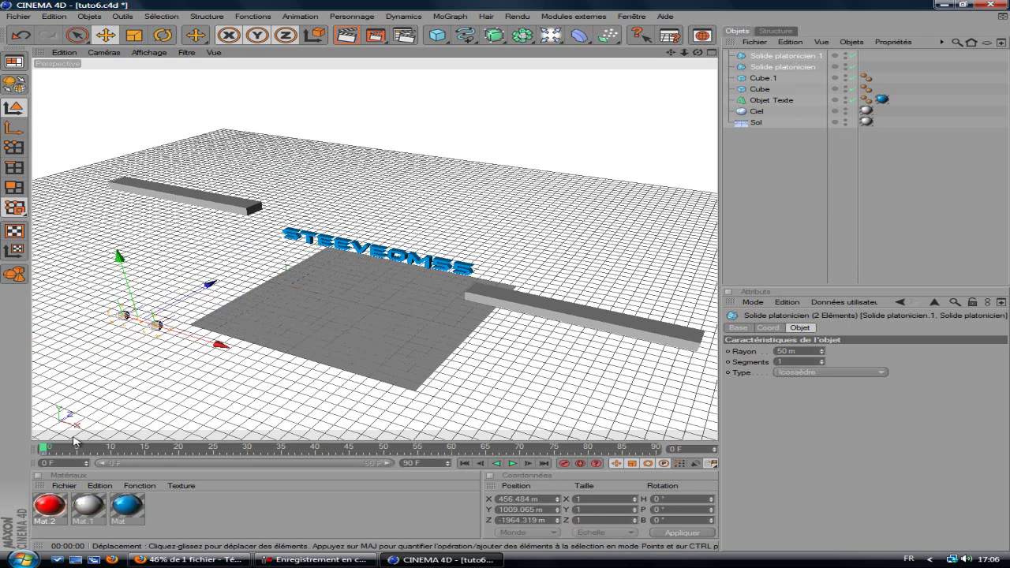
At frame 90, move both platonic solids back against the upper cube at about Z -108 m and keyframe them
left_click_drag(45, 449, 659, 454)
left_click_drag(146, 265, 511, 282)
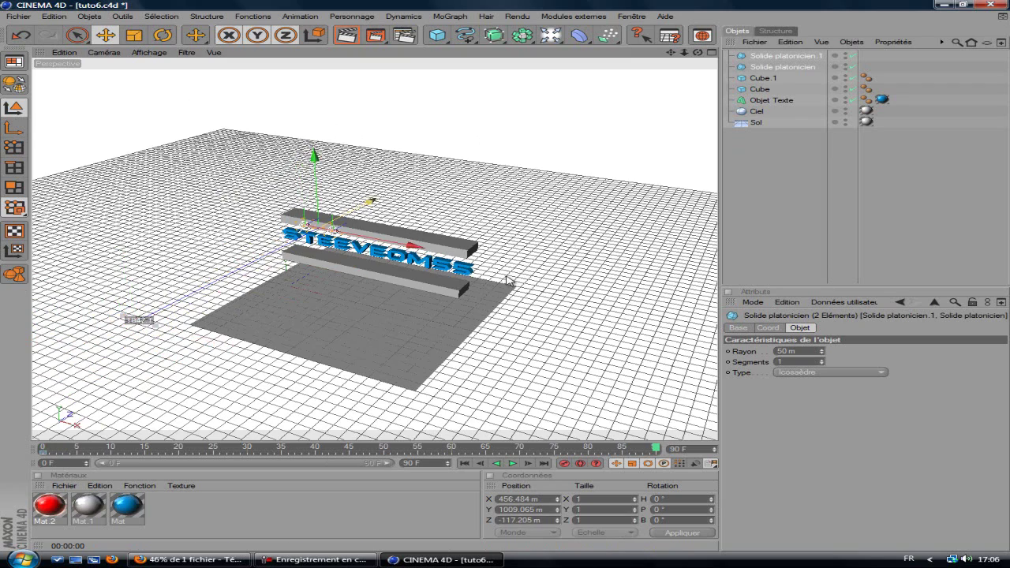
scroll(208, 289, "up", 6)
left_click_drag(304, 172, 308, 170)
Play the animation of the cubes and platonic solids from the first frame
left_click(466, 464)
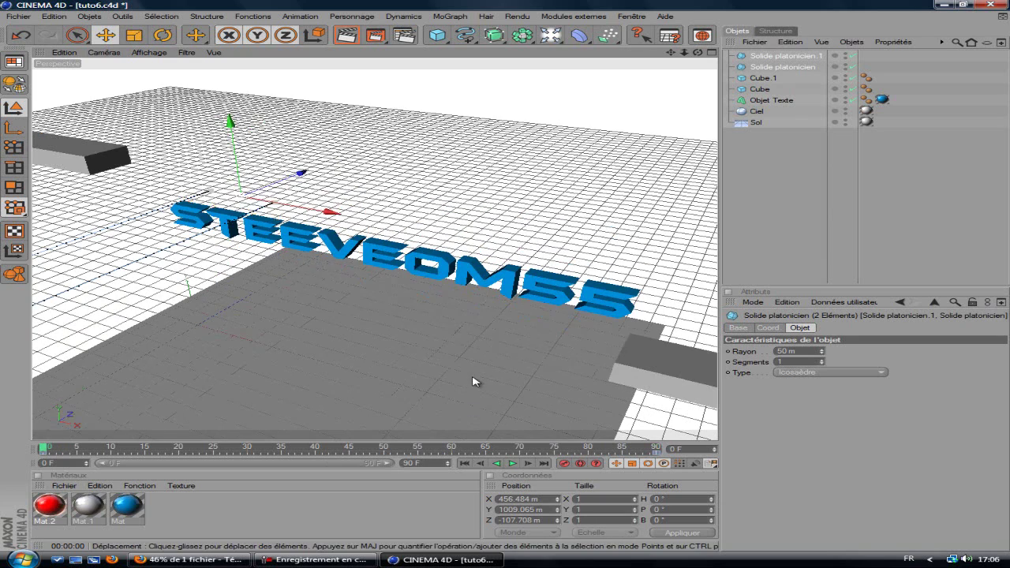
scroll(474, 409, "down", 6)
left_click(511, 465)
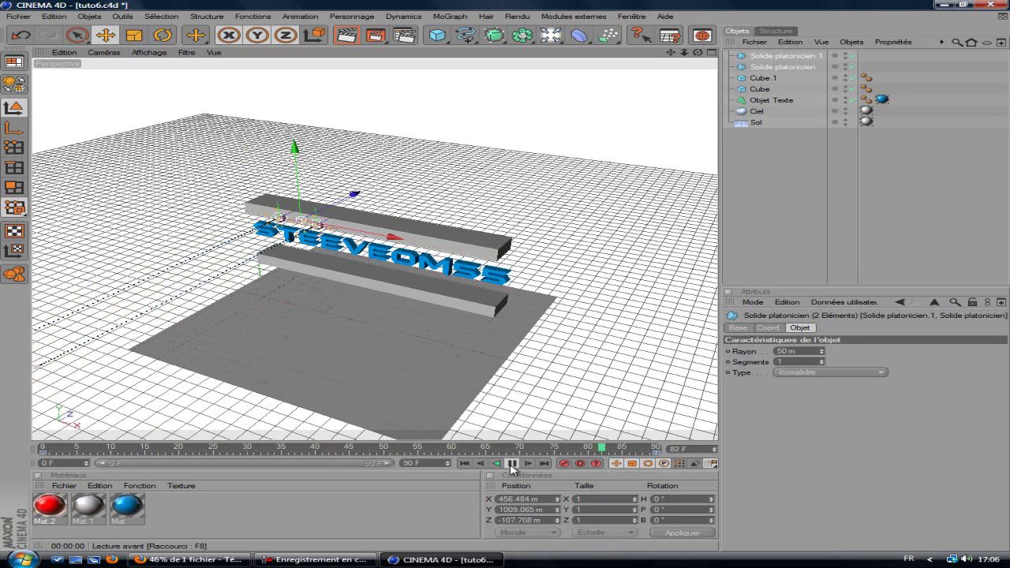
left_click(512, 465)
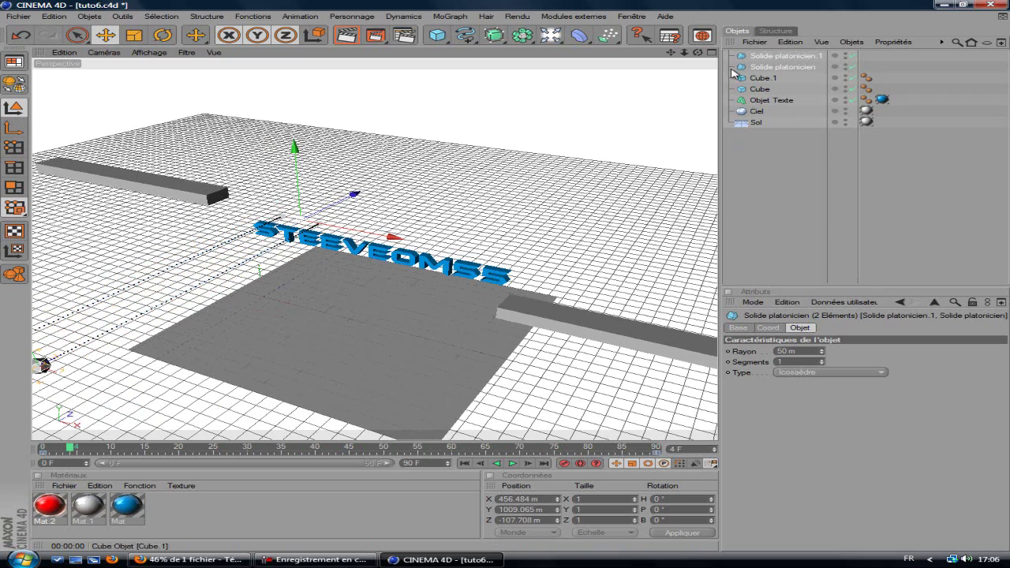
Delete both platonic solids and both elongated cubes from the scene
mouse_move(699, 54)
left_mouse_down()
mouse_move(676, 52)
mouse_move(713, 35)
mouse_move(680, 65)
mouse_move(690, 70)
left_mouse_up()
left_click(766, 60)
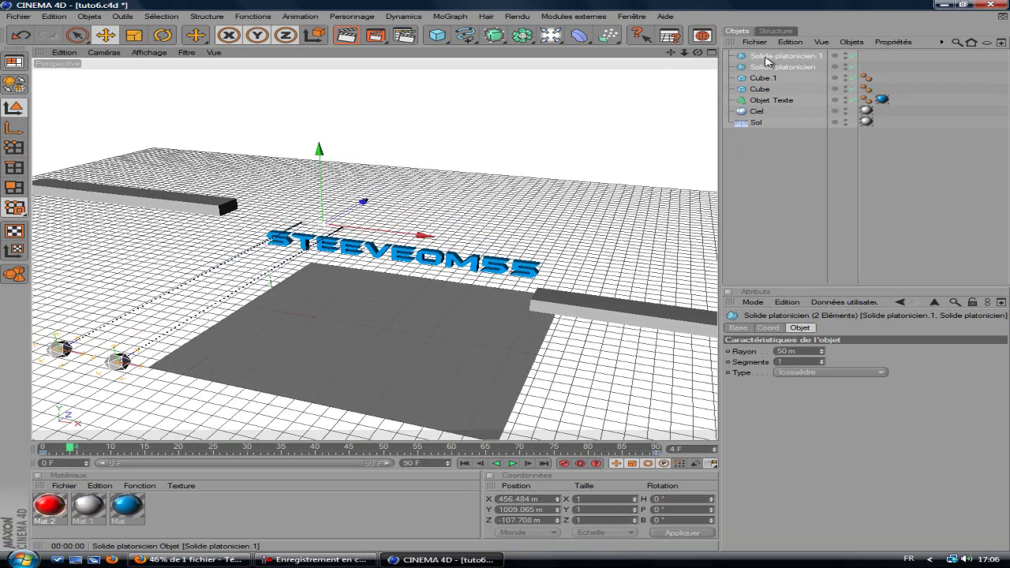
left_click(769, 68, "ctrl")
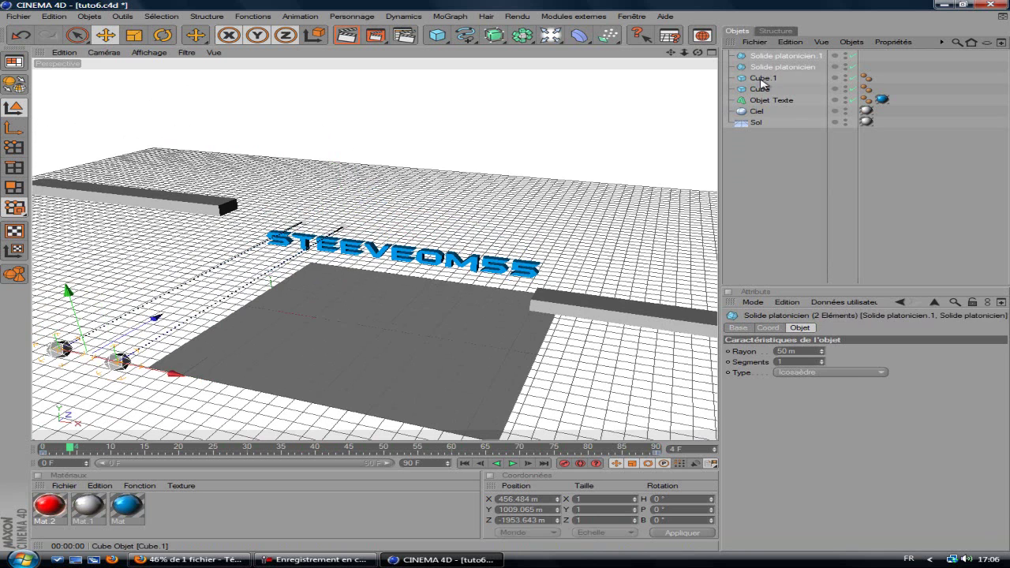
left_click(766, 79, "ctrl")
left_click(759, 89, "ctrl")
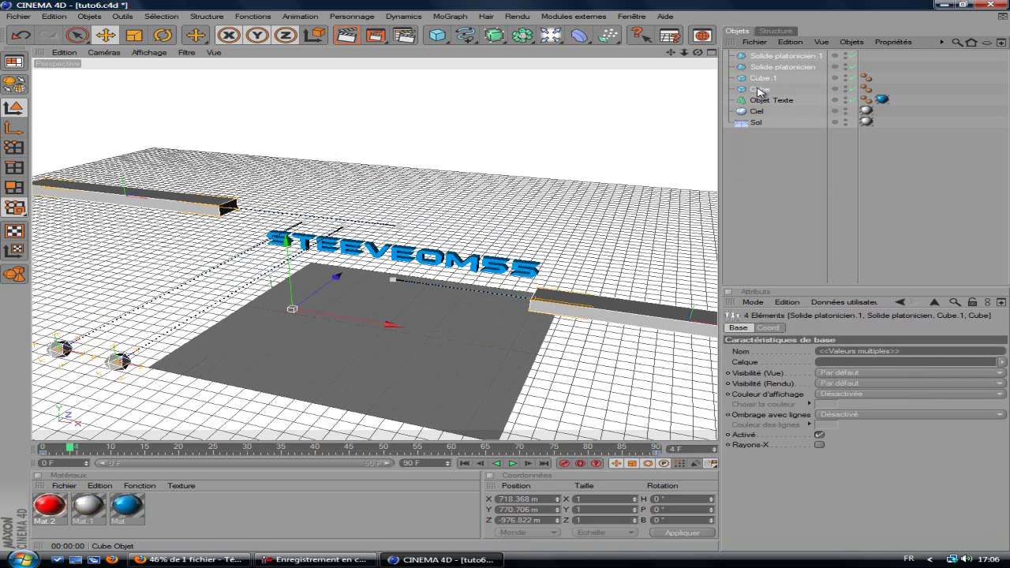
key("Delete")
Add a sphere with a 500 m radius and move it to about X 717 m in front of the text
left_click_drag(698, 54, 506, 277)
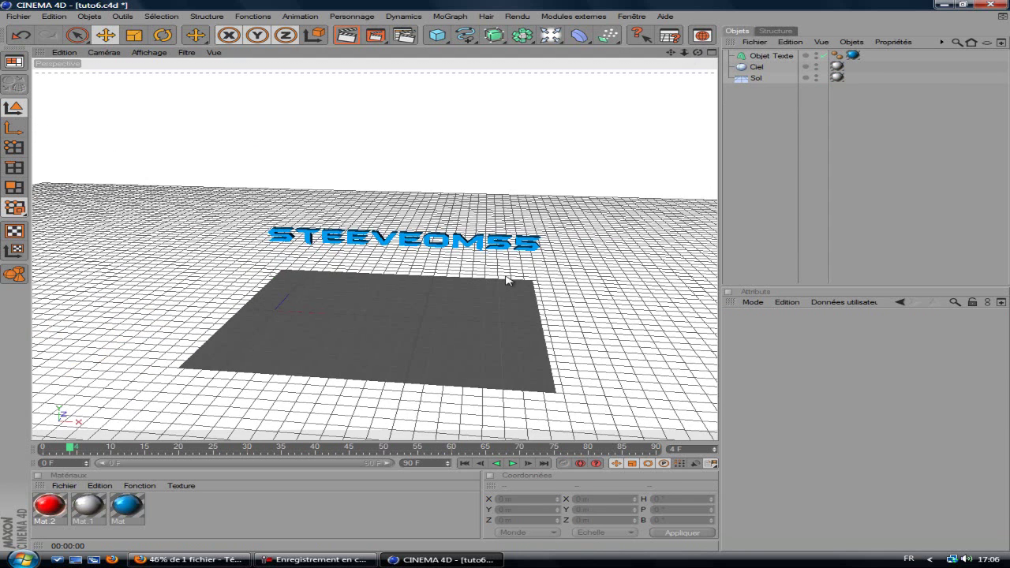
left_click_drag(672, 53, 654, 95)
scroll(654, 95, "up", 5)
mouse_move(698, 54)
left_mouse_down()
mouse_move(693, 41)
mouse_move(670, 51)
mouse_move(652, 34)
mouse_move(705, 69)
left_mouse_up()
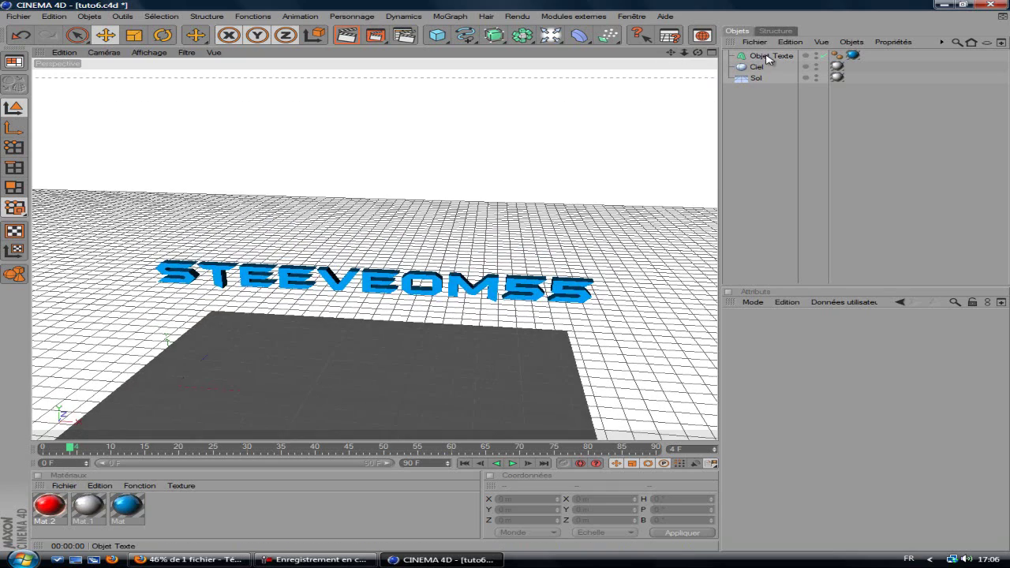
left_click_drag(438, 34, 610, 47)
scroll(447, 226, "down", 2)
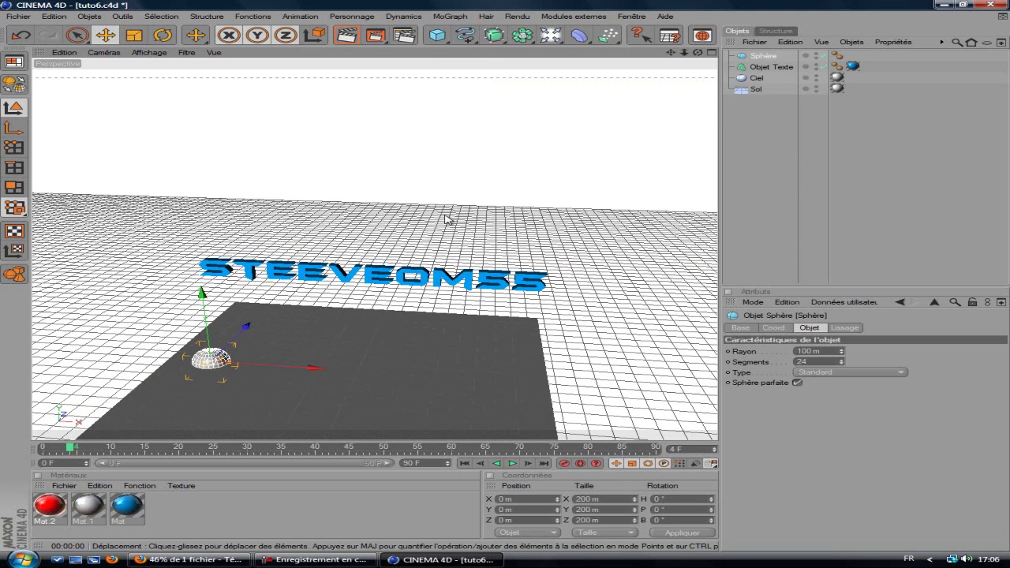
left_click(820, 350)
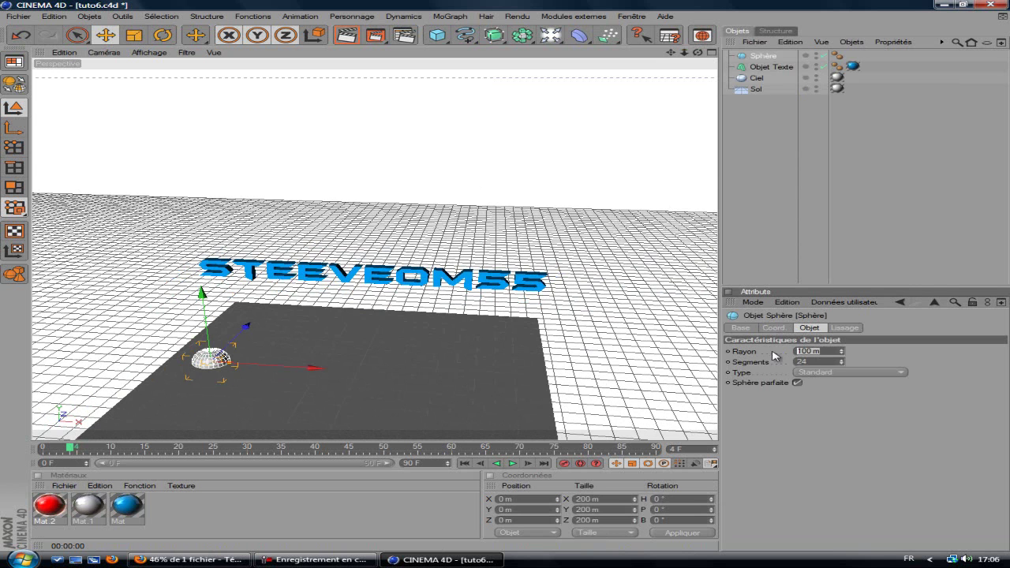
type("500")
left_click(814, 361)
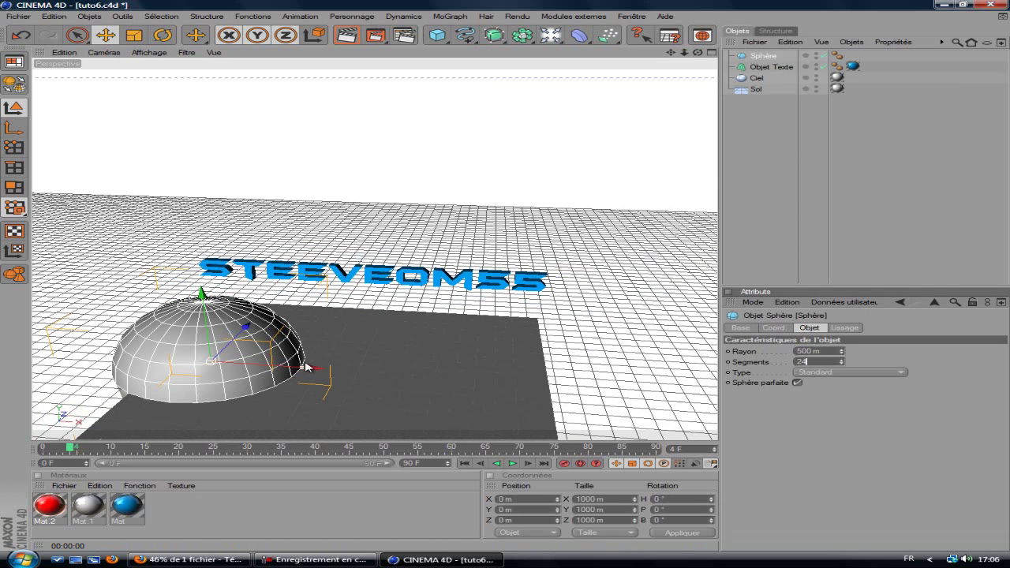
left_click_drag(312, 371, 442, 376)
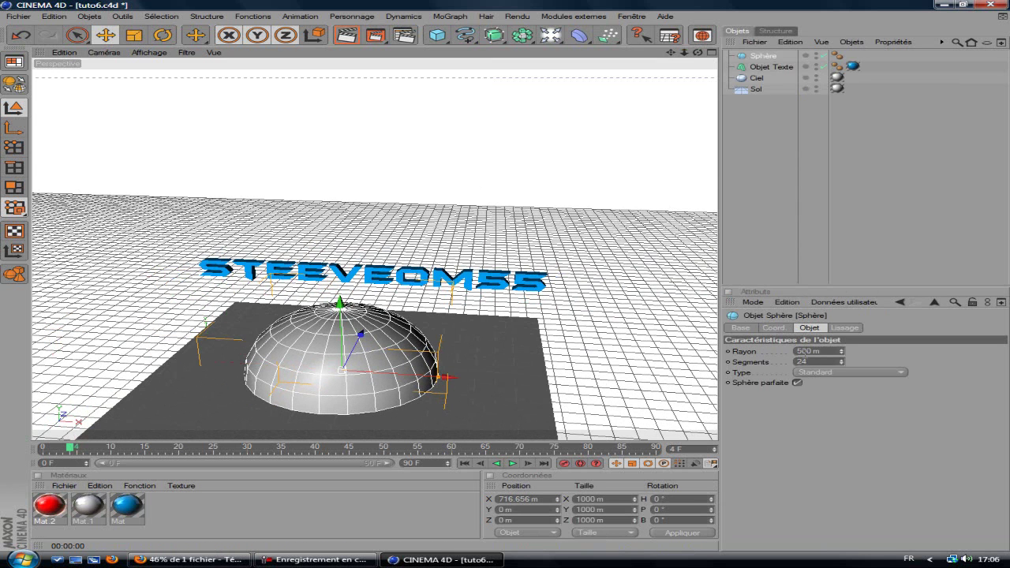
Set the sphere's radius to 700 m and raise it above the text to about Y 1521 m
type("700")
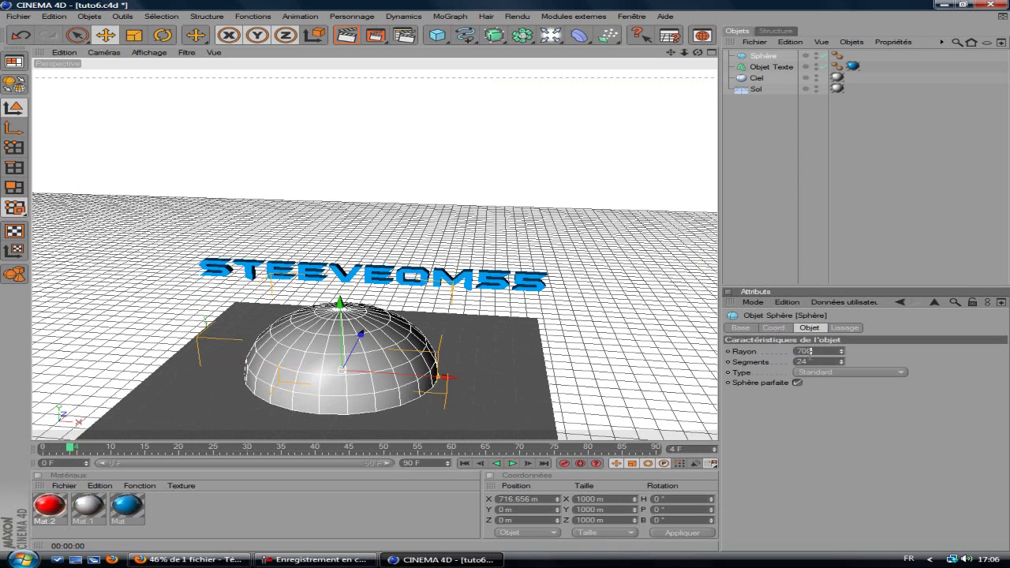
key("Tab")
left_click_drag(349, 315, 347, 103)
Apply the red material Mat 2 to the sphere and render the active view
left_click_drag(65, 507, 268, 170)
key("ctrl+r")
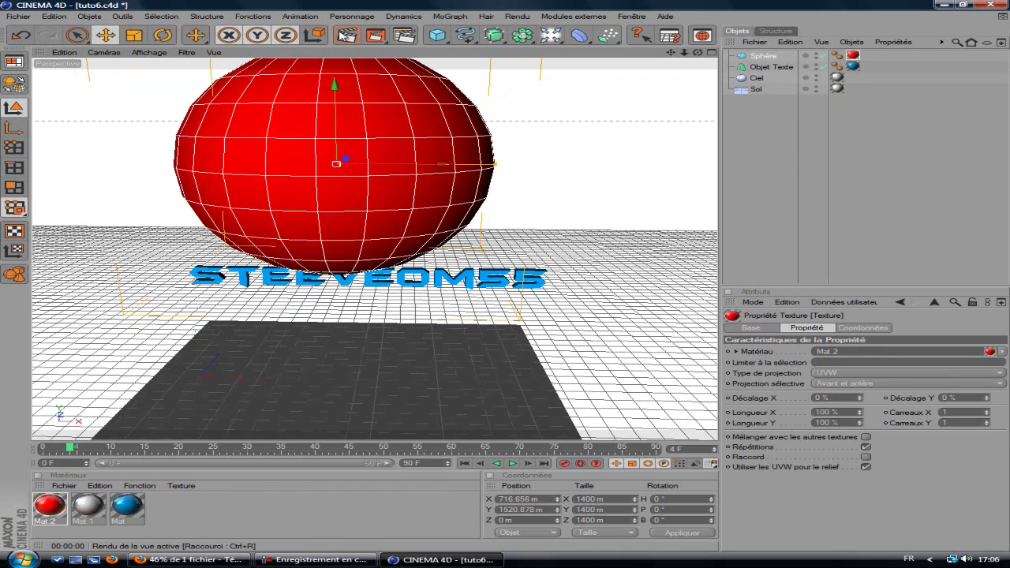
Move the red sphere higher above the text, to about X 1012 m and Y 1887 m
left_click(698, 54)
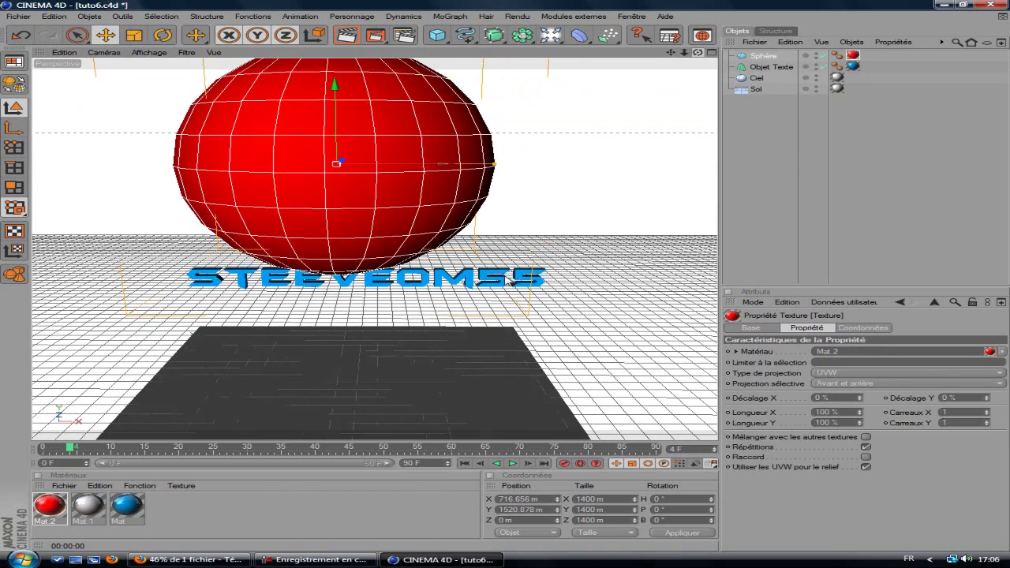
scroll(328, 157, "down", 2)
left_click_drag(510, 280, 530, 239)
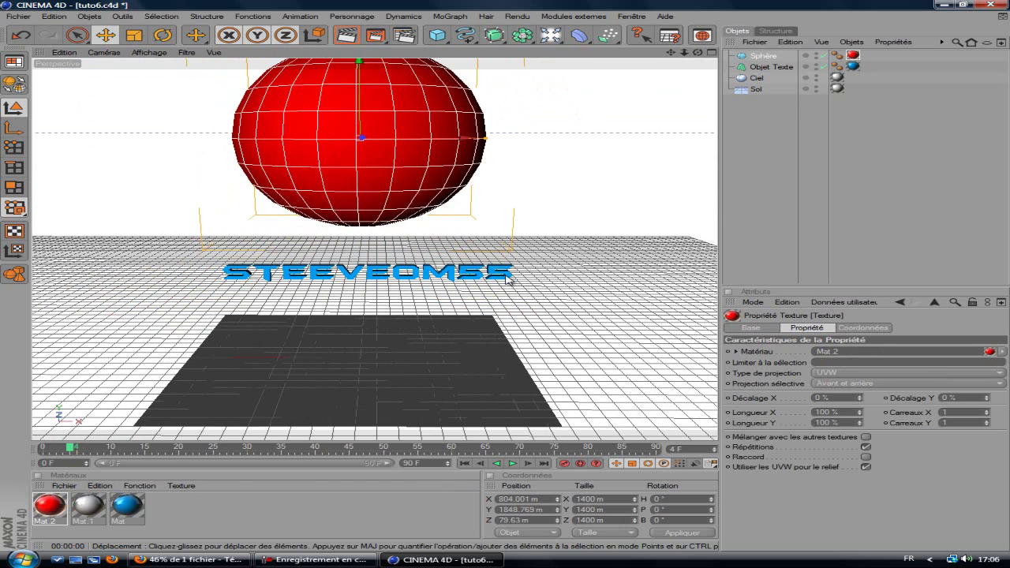
left_click(23, 36)
left_click_drag(343, 103, 343, 56)
left_click_drag(451, 134, 455, 134)
left_click_drag(519, 280, 572, 281)
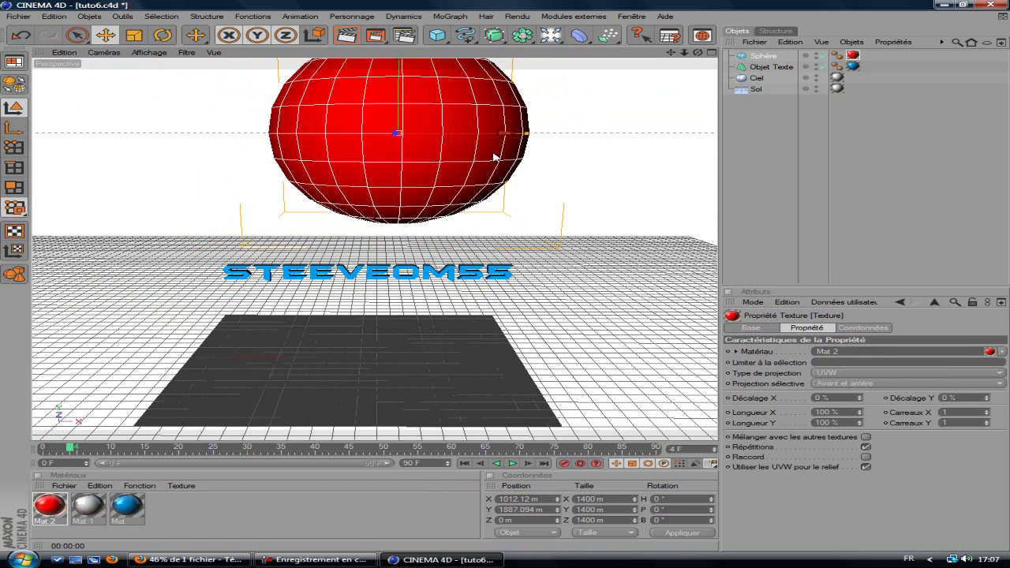
Break the text object into 30 random pieces with the Thrausi plug-in
left_click(770, 67)
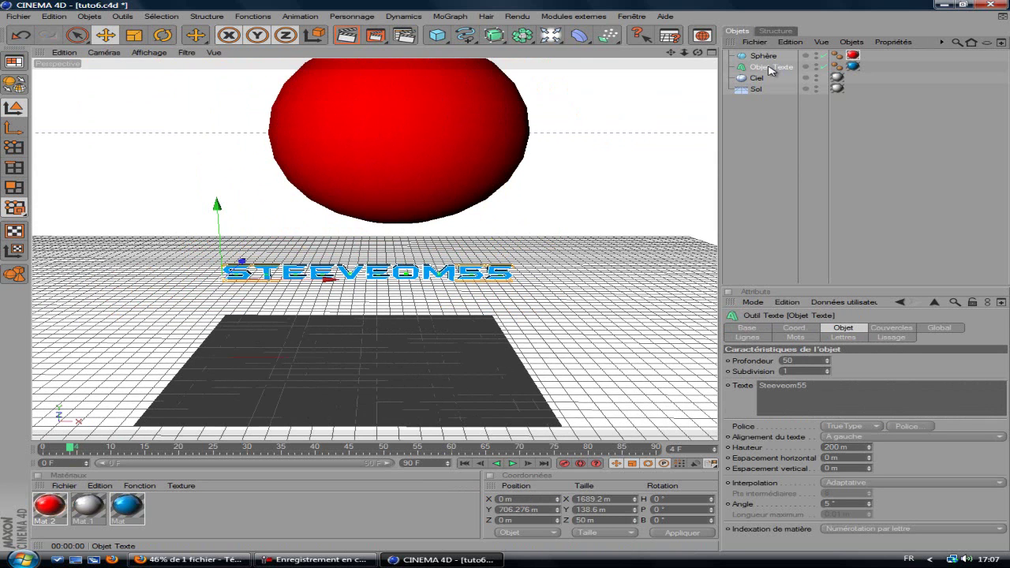
left_click(555, 16)
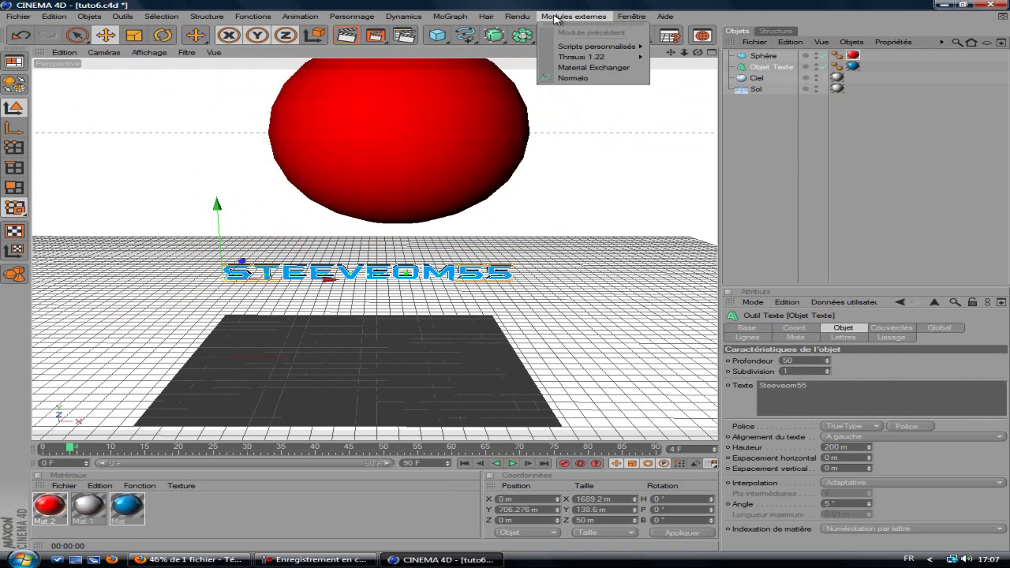
mouse_move(600, 58)
left_click(681, 62)
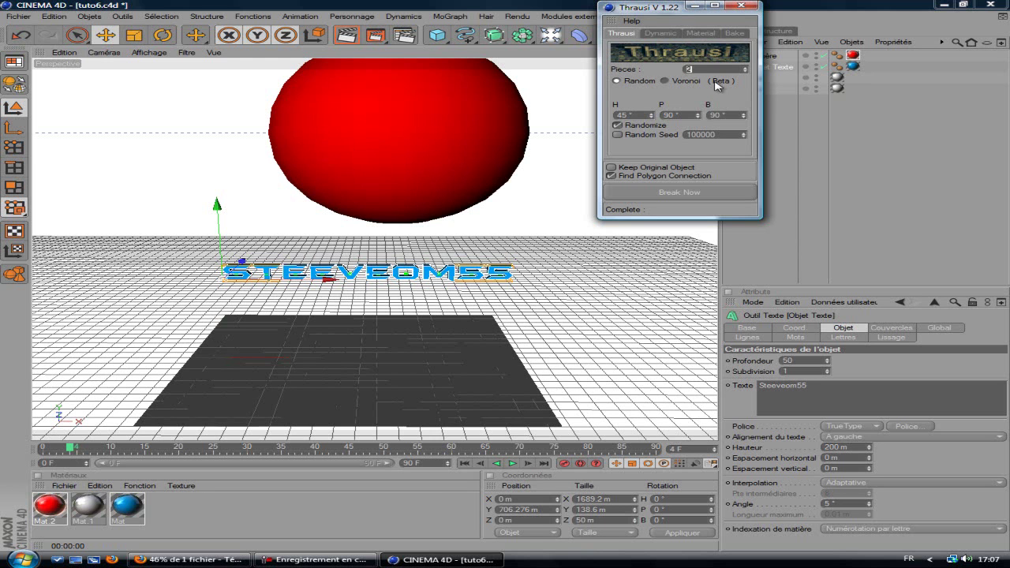
left_click(691, 193)
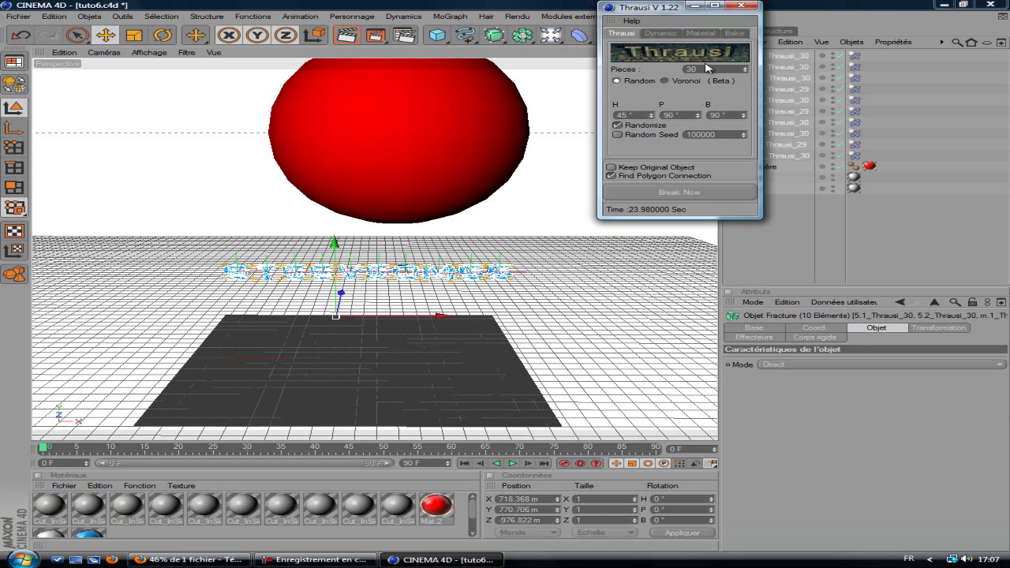
left_click(739, 7)
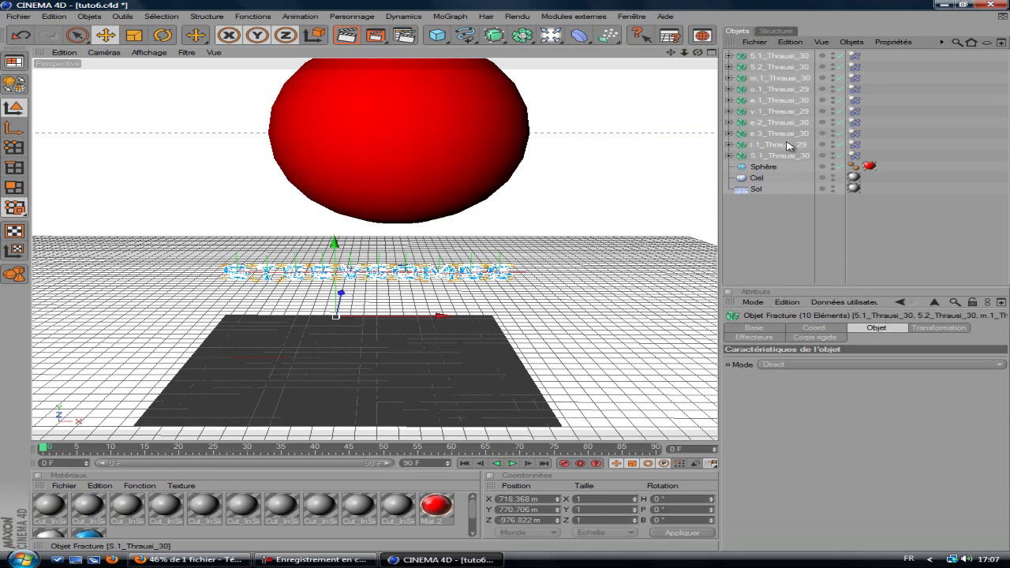
Set the rigid body trigger (Déclencher) of all ten fractured letter objects to Sur collision
left_click(774, 56)
left_click(777, 157, "shift")
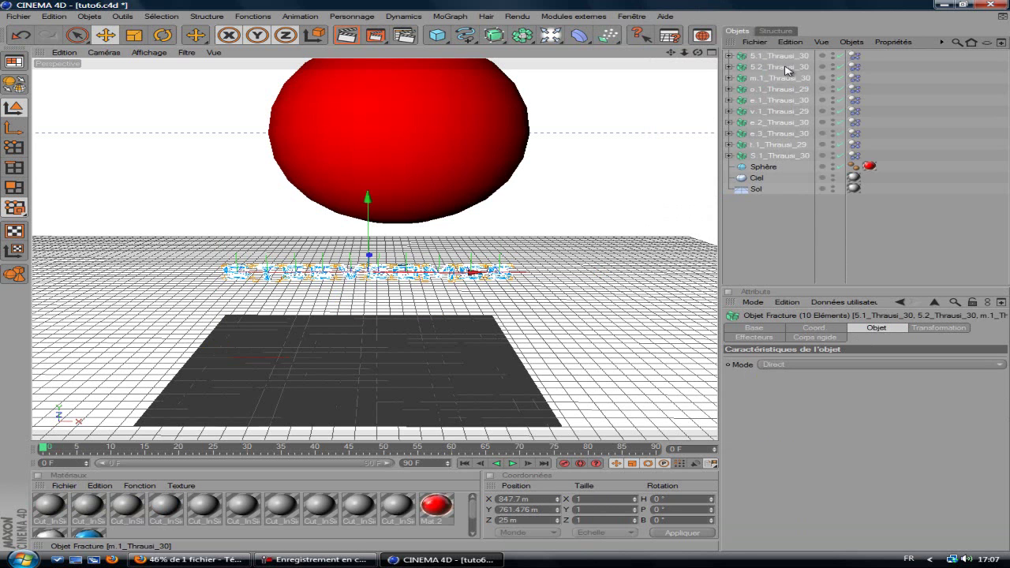
left_click(821, 338)
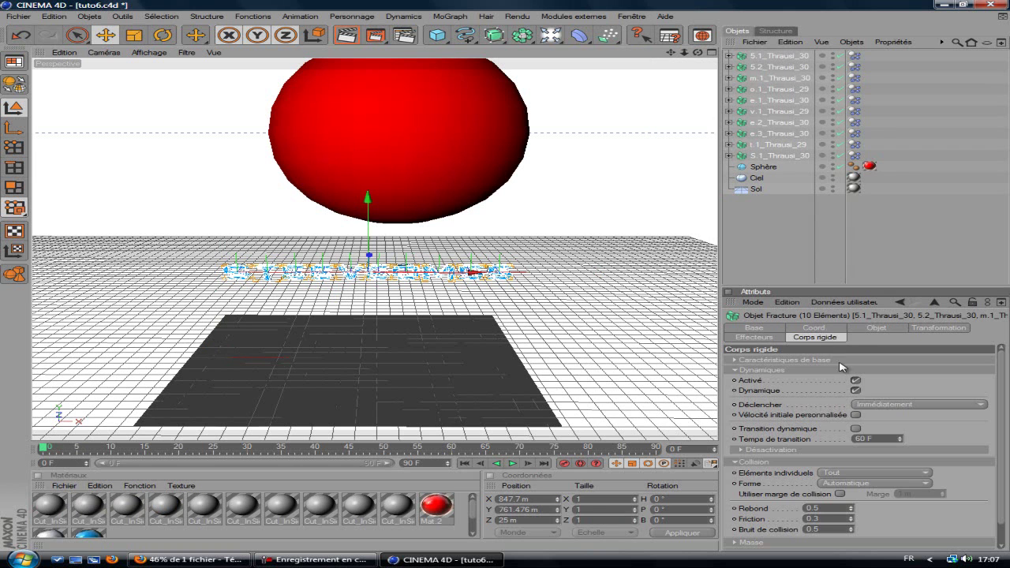
left_click(882, 406)
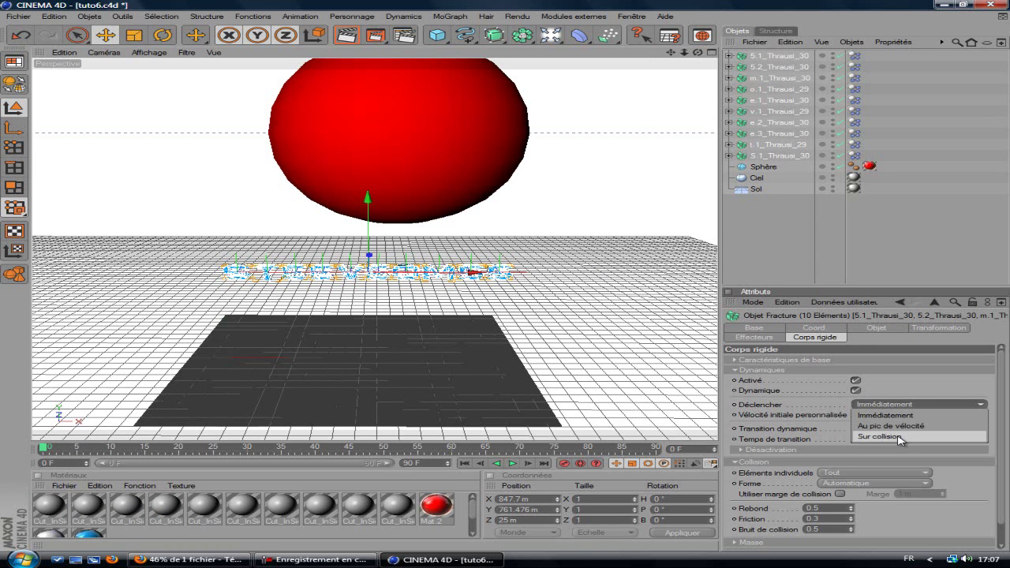
left_click(900, 438)
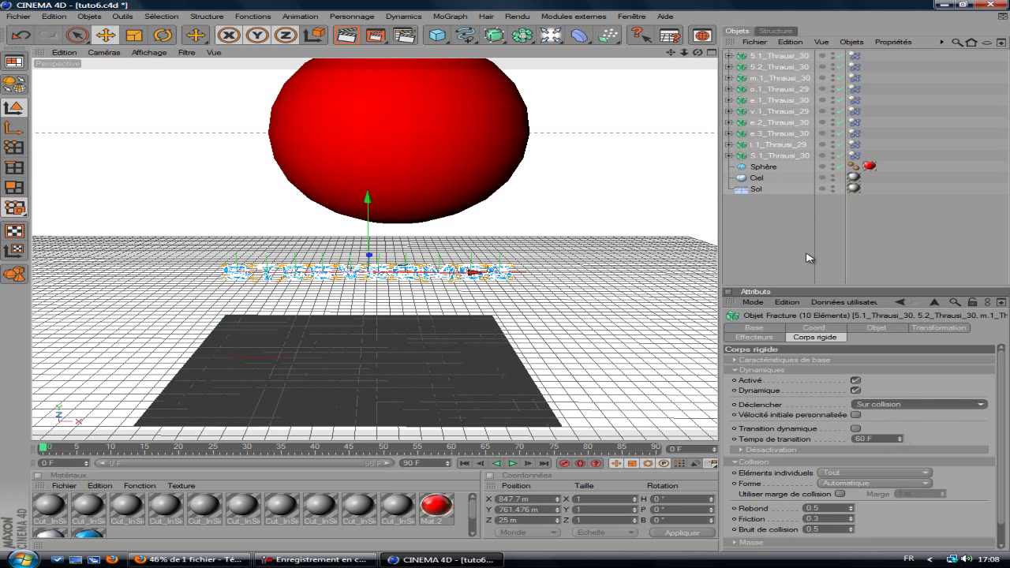
Add a MoGraph Fracture object and nest all ten fractured letter objects inside it
left_click(450, 16)
left_click(476, 100)
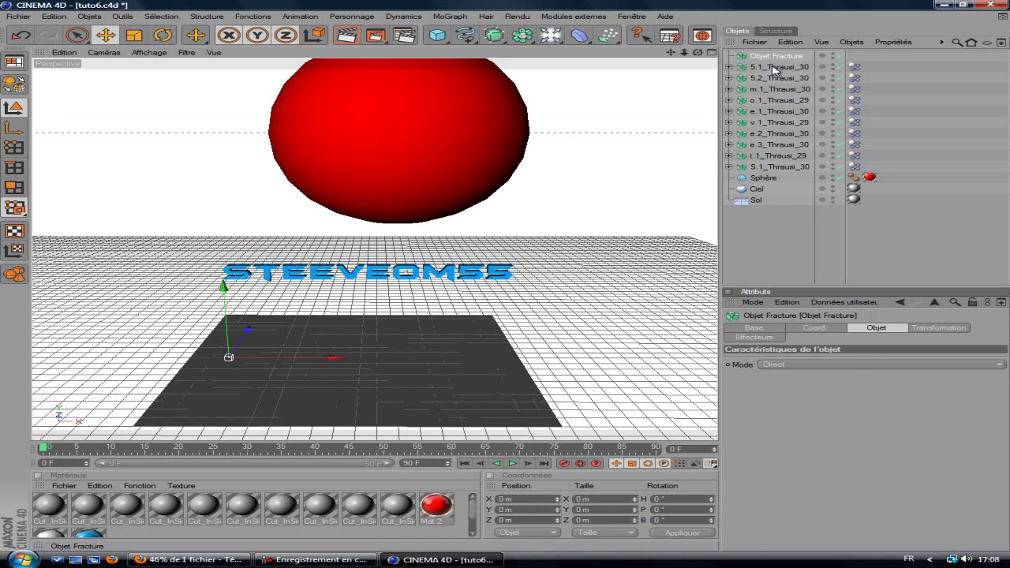
left_click(796, 167)
left_click(796, 165, "shift")
left_click_drag(780, 88, 777, 56)
left_click(735, 57)
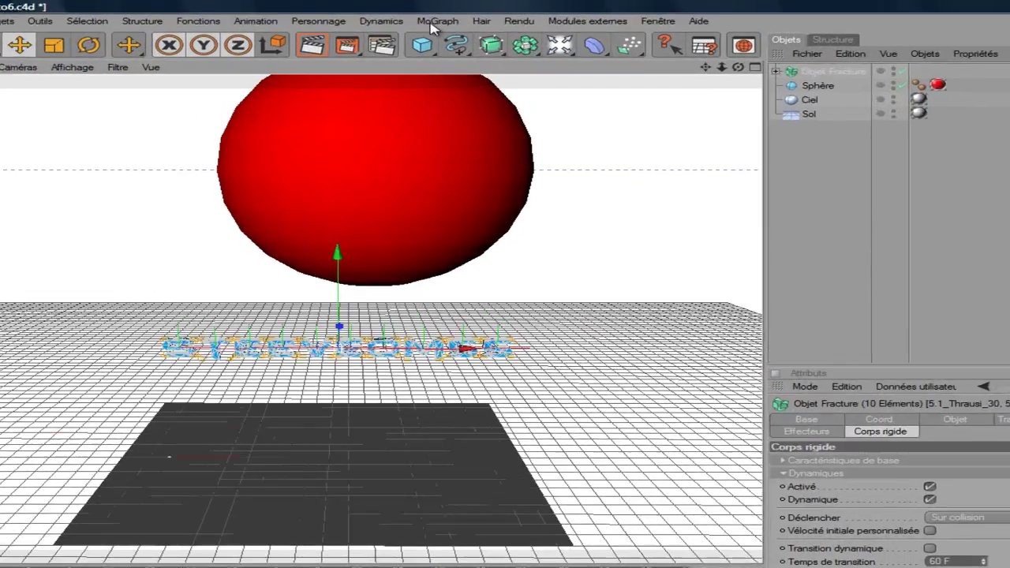
Add a MoGraph Cloner object and make the sphere its child
left_click(438, 21)
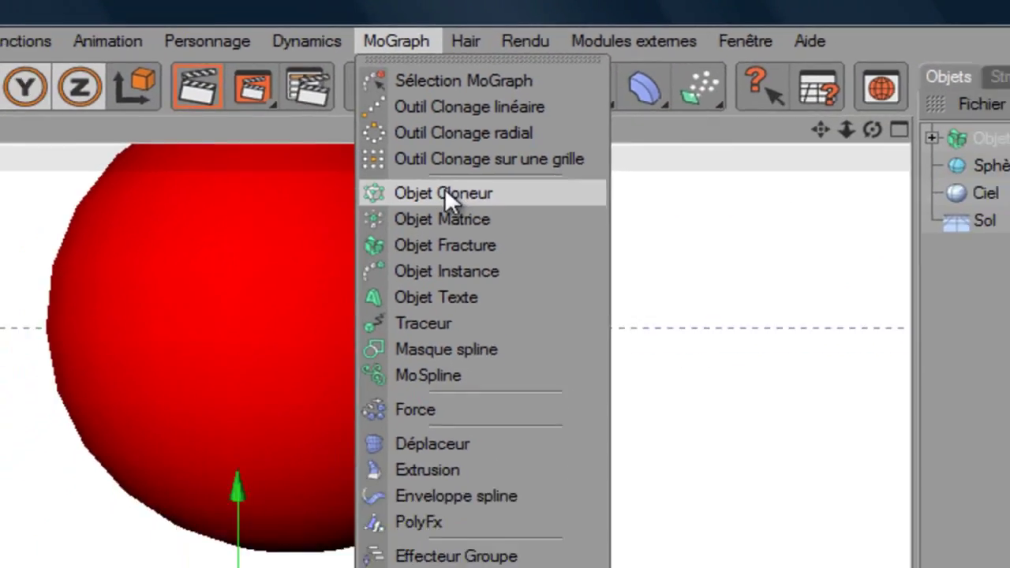
left_click(456, 105)
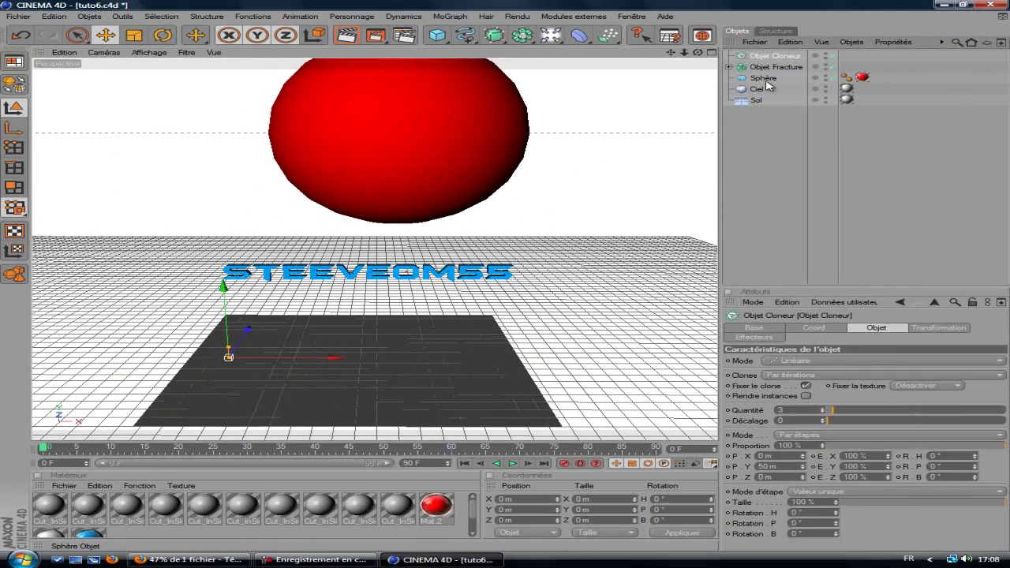
left_click(777, 82)
left_click_drag(769, 57, 771, 57)
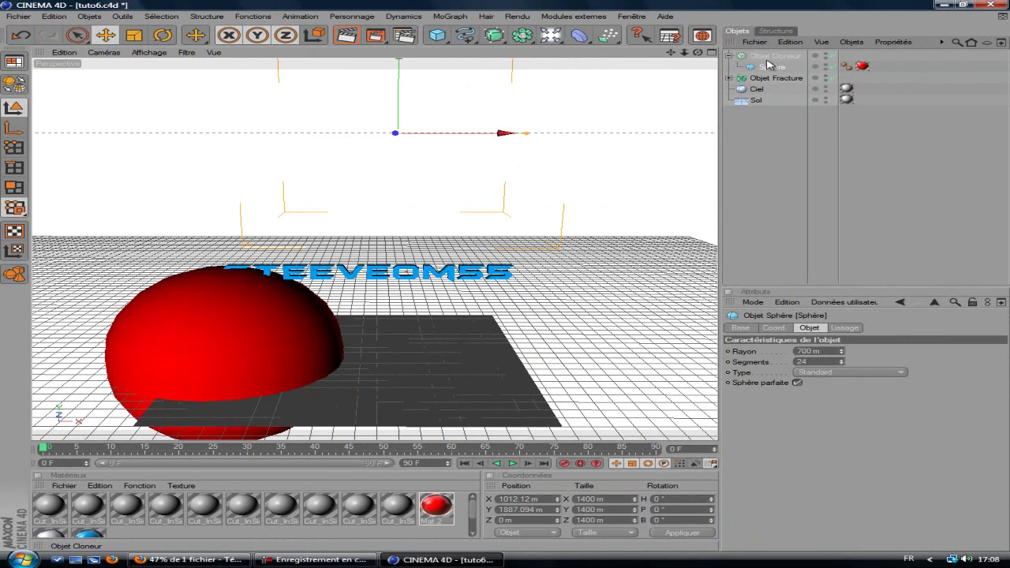
Reduce the cloner's quantity to 1
left_click(765, 57)
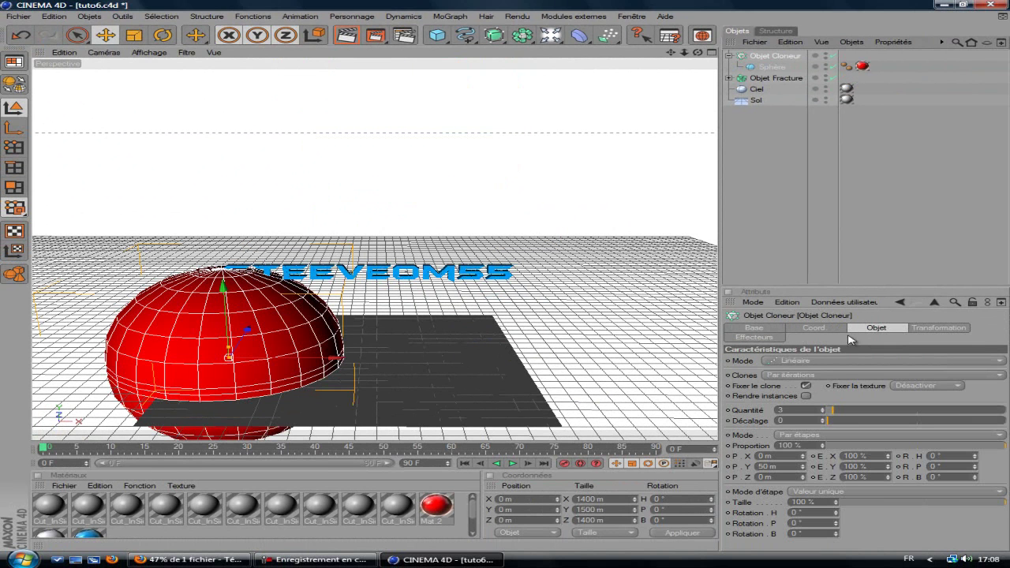
left_click(834, 414)
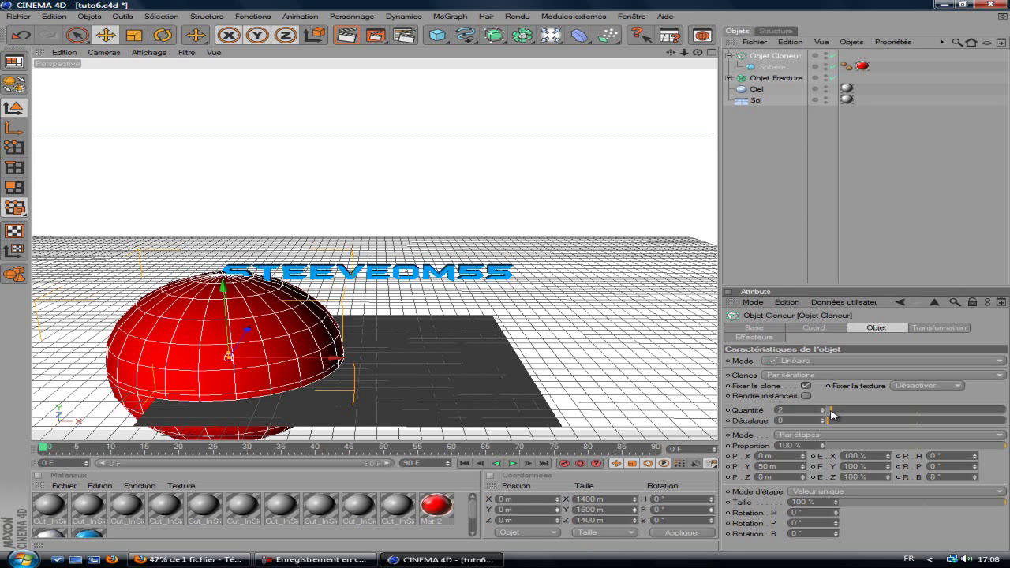
left_click_drag(832, 414, 830, 415)
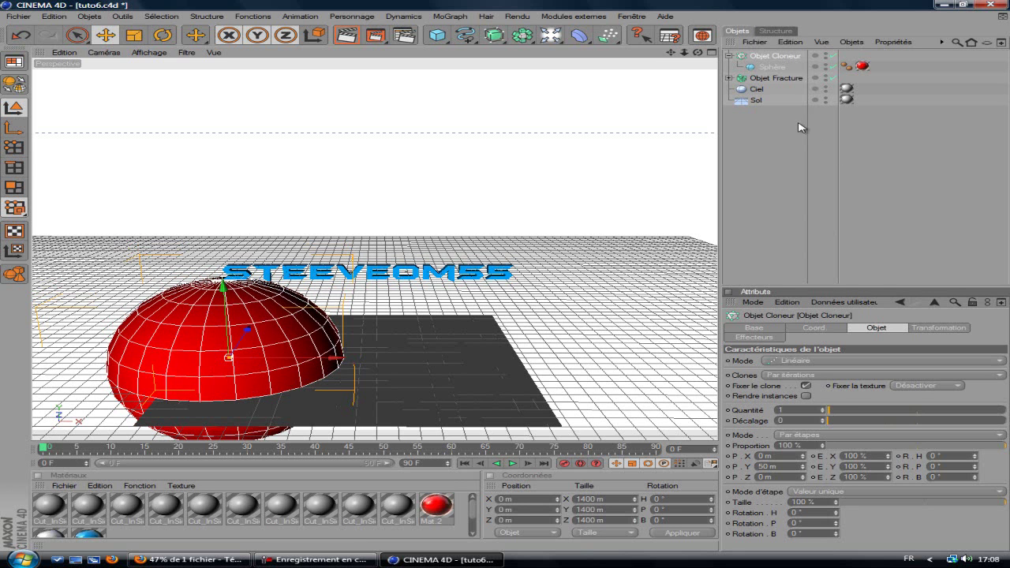
Give the cloner a MoGraph Corps rigide tag and move it above the text to about X 949 m, Y 2168 m
right_click(767, 61)
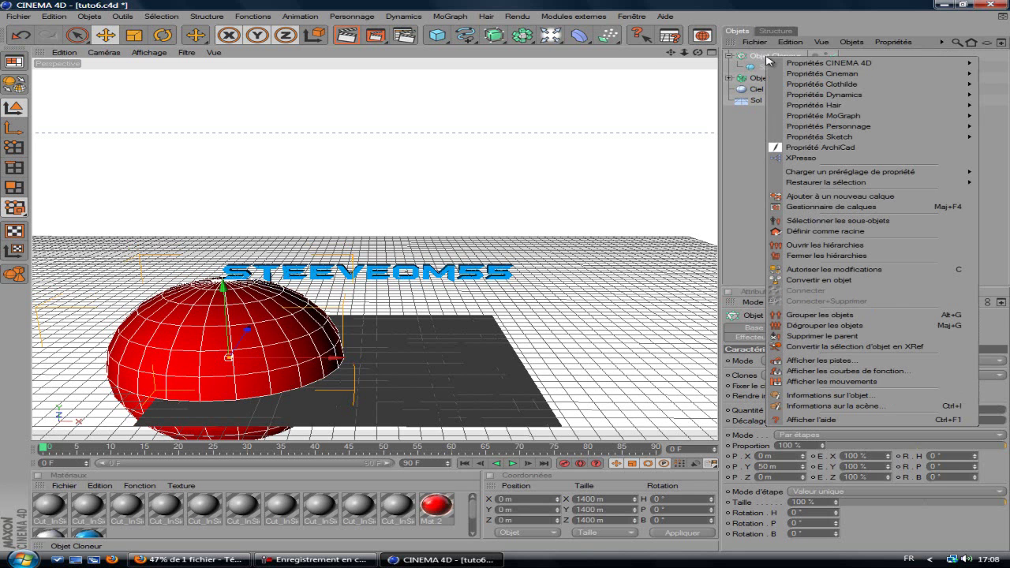
mouse_move(823, 118)
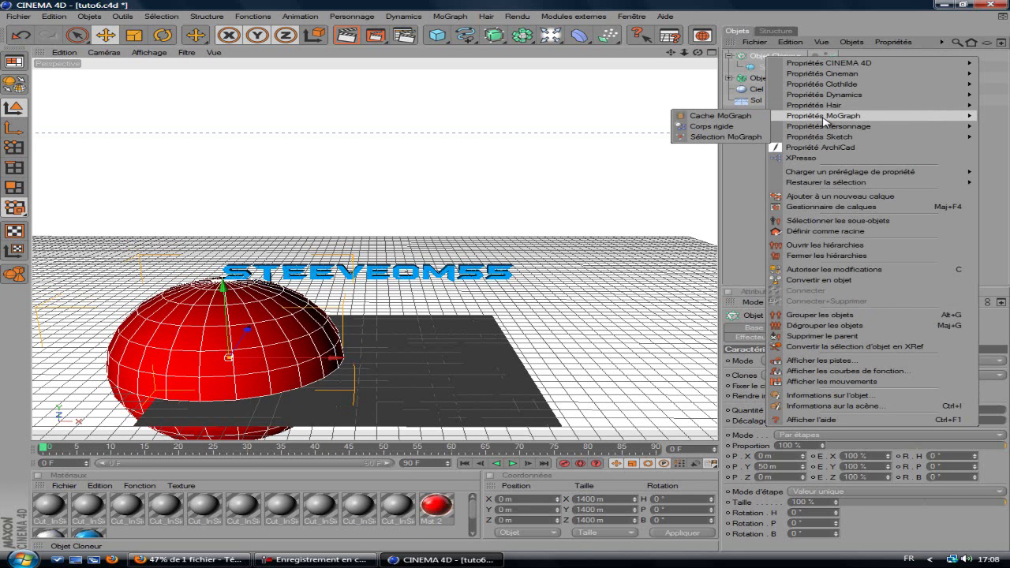
left_click(735, 128)
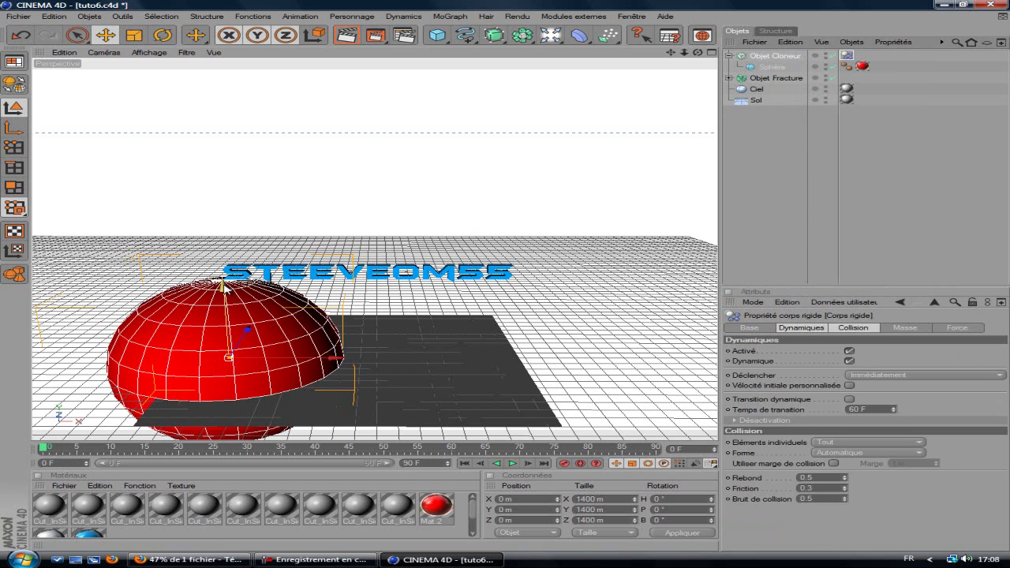
left_click_drag(221, 288, 491, 127)
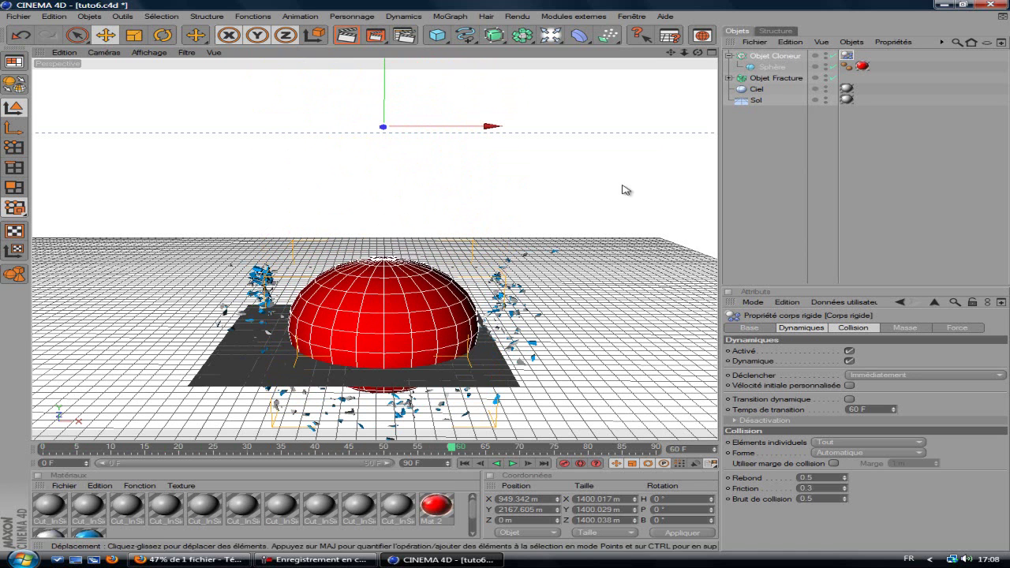
Add a MoGraph Corps rigide tag to the floor object Sol
left_click(758, 101)
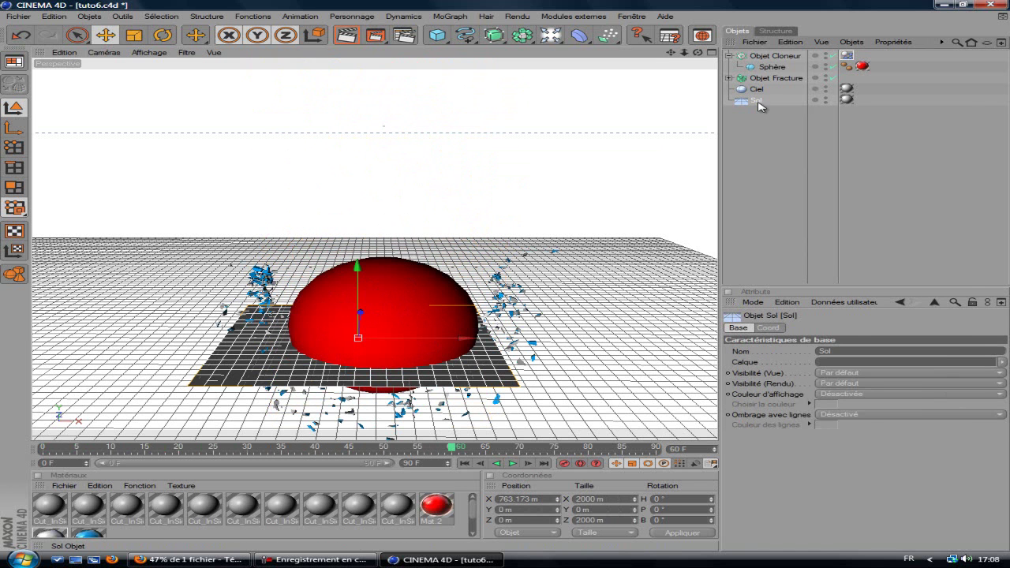
right_click(759, 105)
mouse_move(844, 161)
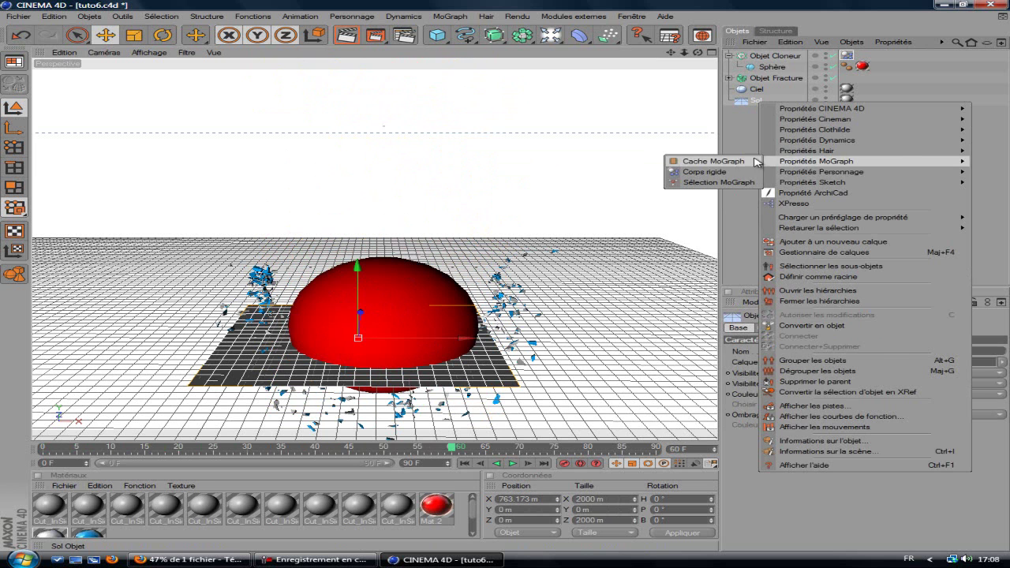
left_click(705, 171)
Play the collision simulation from the first frame and stop it after the sphere reaches the floor
left_click(465, 464)
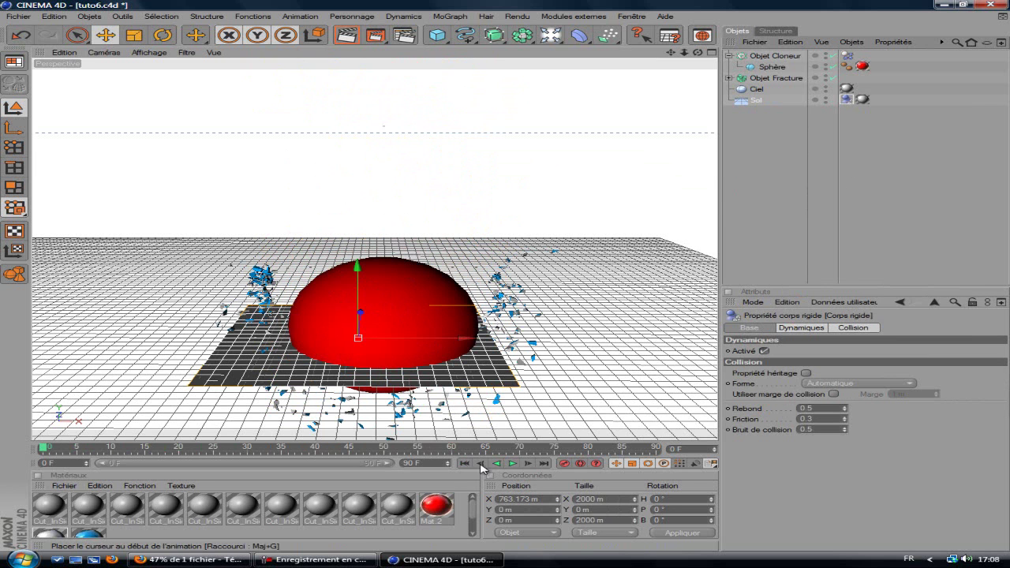
left_click(513, 463)
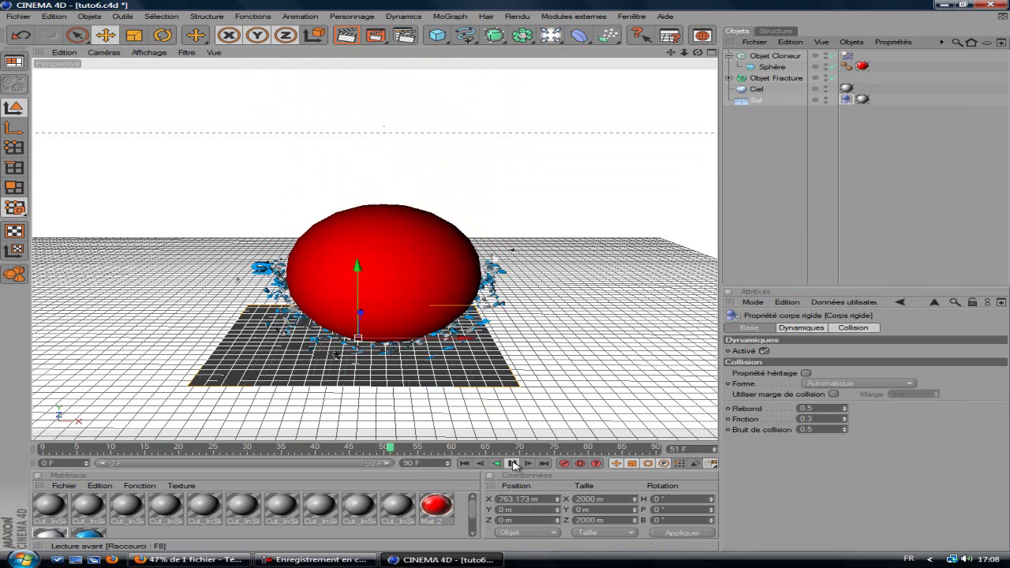
left_click(513, 463)
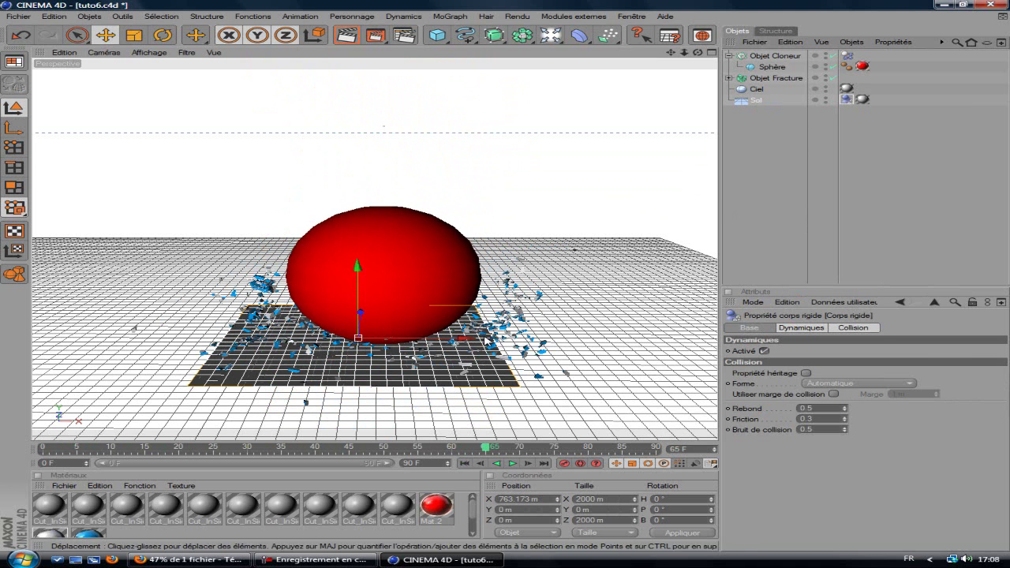
Set the floor's rigid body bounce (Rebond) to 1.5, replay the simulation and return to the first frame
left_click(758, 101)
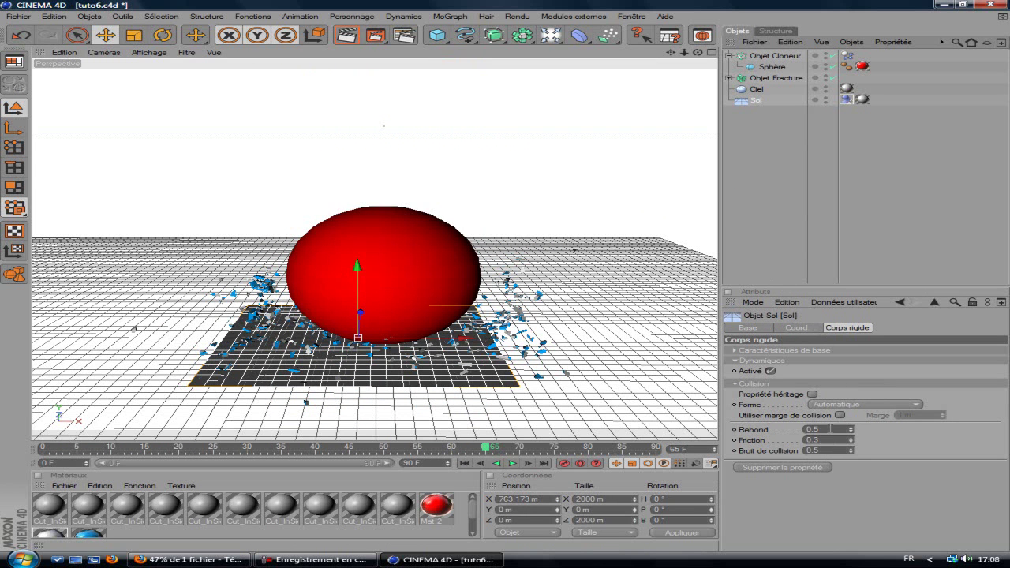
left_click_drag(831, 430, 789, 426)
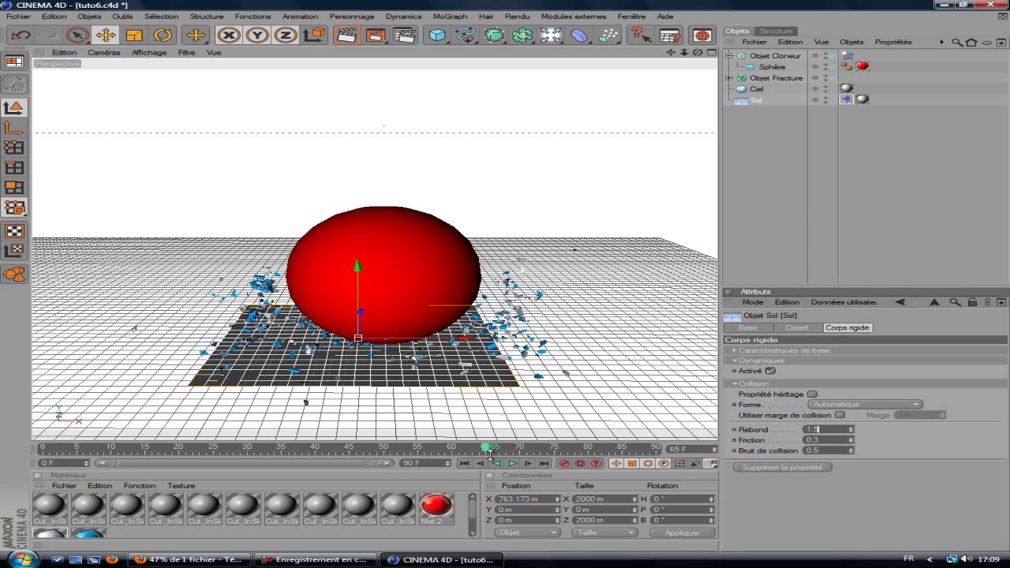
left_click(465, 464)
left_click(512, 464)
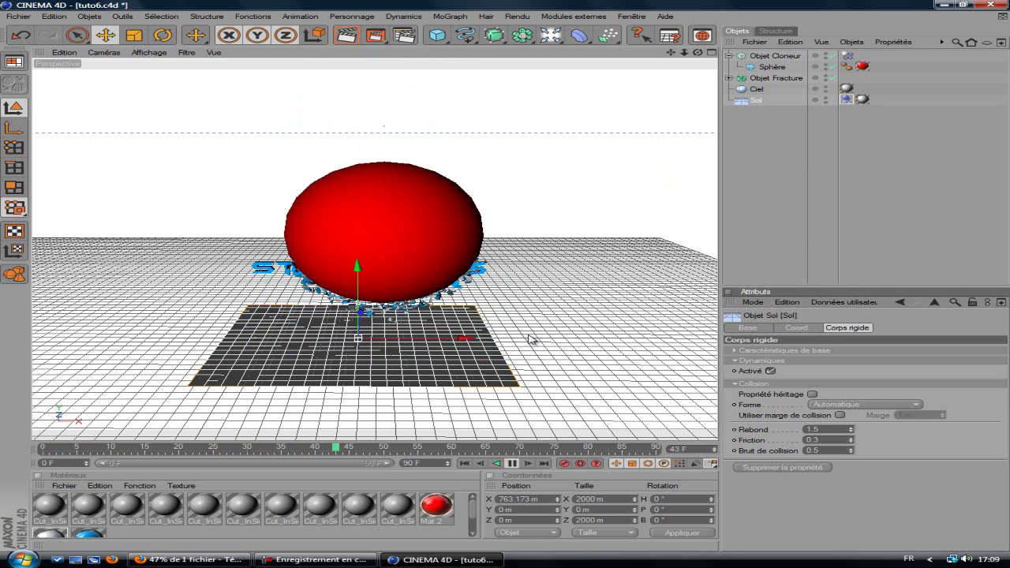
left_click(513, 463)
left_click(465, 463)
Raise the cloner with the sphere high above the text, to about Y 3959 m
left_click_drag(698, 53, 509, 280)
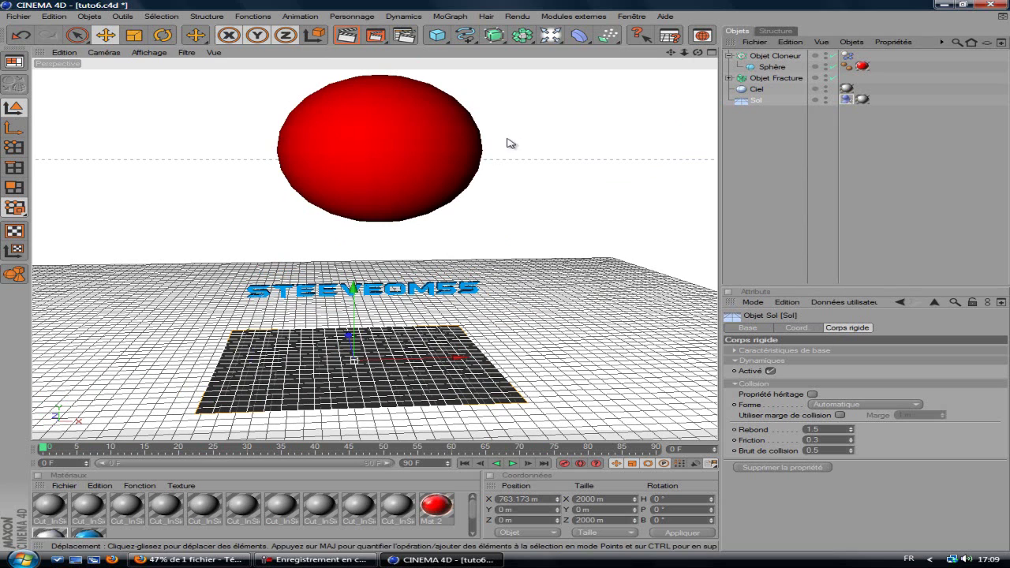
left_click_drag(672, 54, 458, 253)
left_click(404, 224)
mouse_move(378, 160)
left_mouse_down()
mouse_move(508, 272)
mouse_move(411, 218)
left_mouse_up()
scroll(410, 221, "down", 3)
left_click_drag(388, 112, 424, 259)
scroll(424, 259, "up", 2)
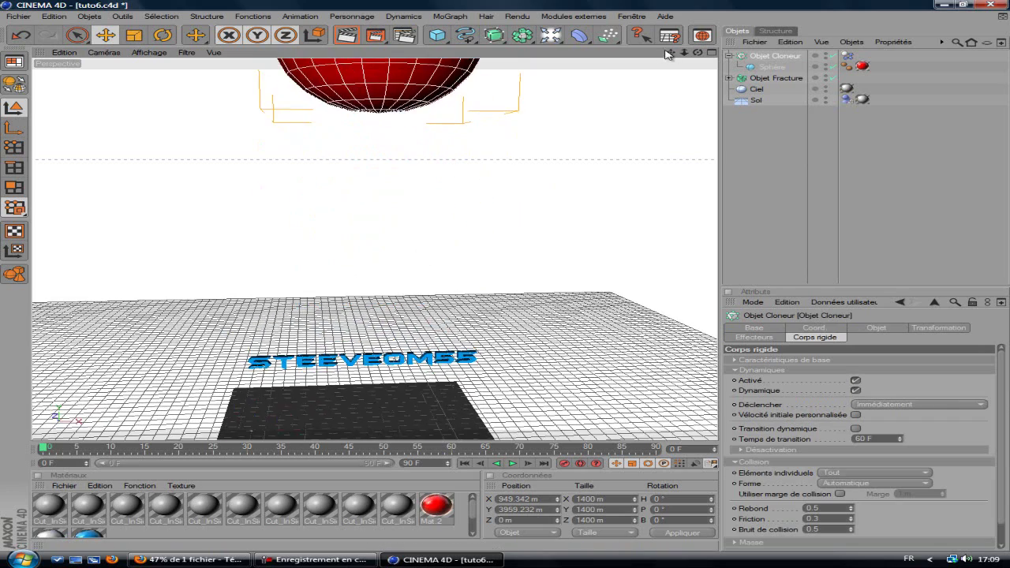
Reframe the perspective view on the text and floor, keeping the sphere out of frame above
scroll(507, 277, "up", 4)
scroll(574, 186, "up", 1)
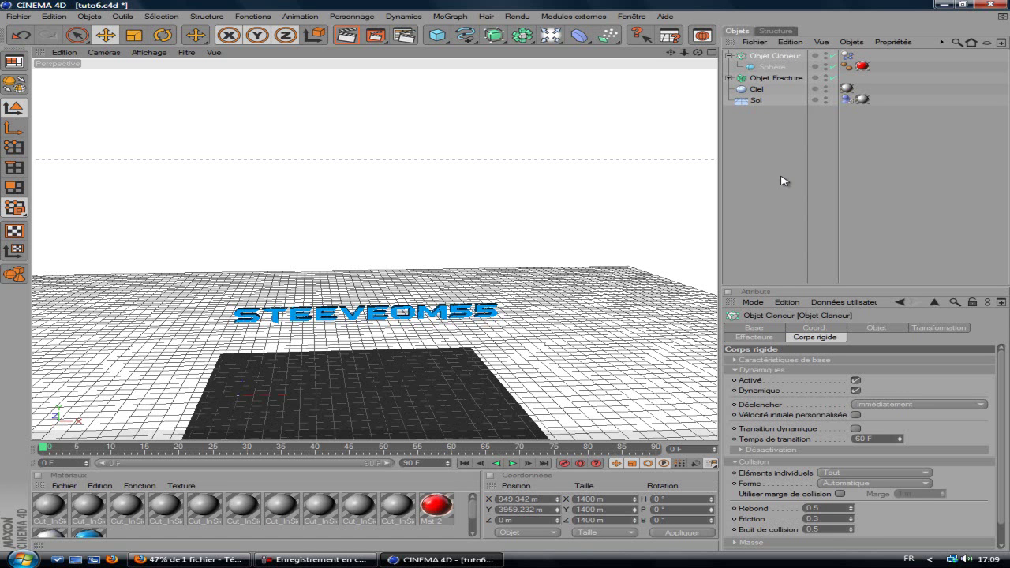
left_click_drag(699, 53, 507, 282)
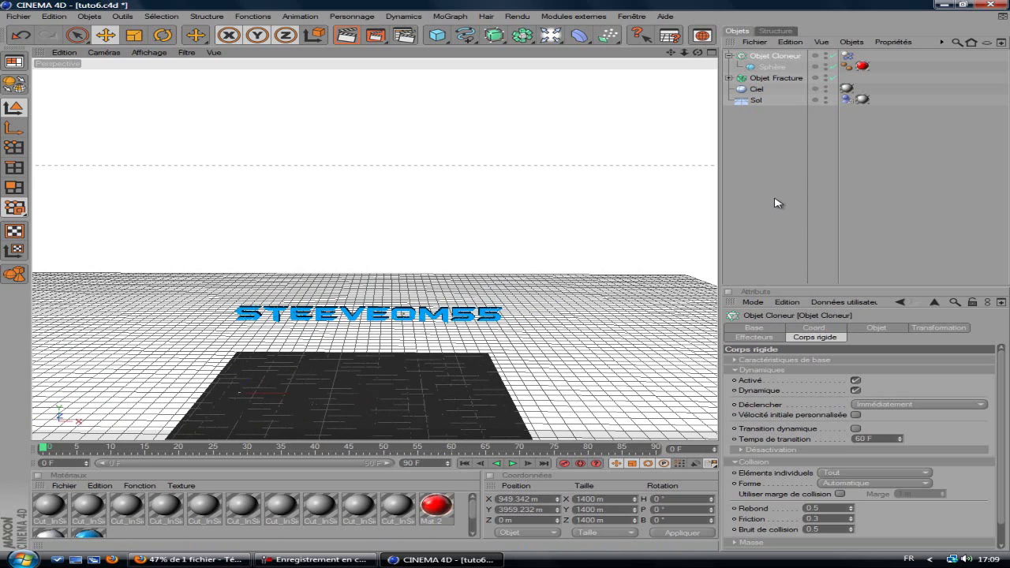